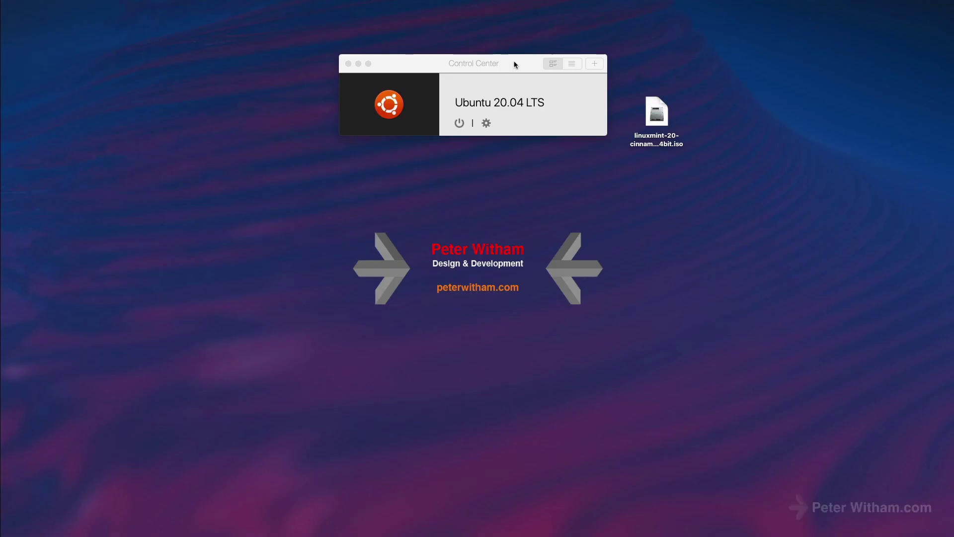
click(661, 142)
key(Return)
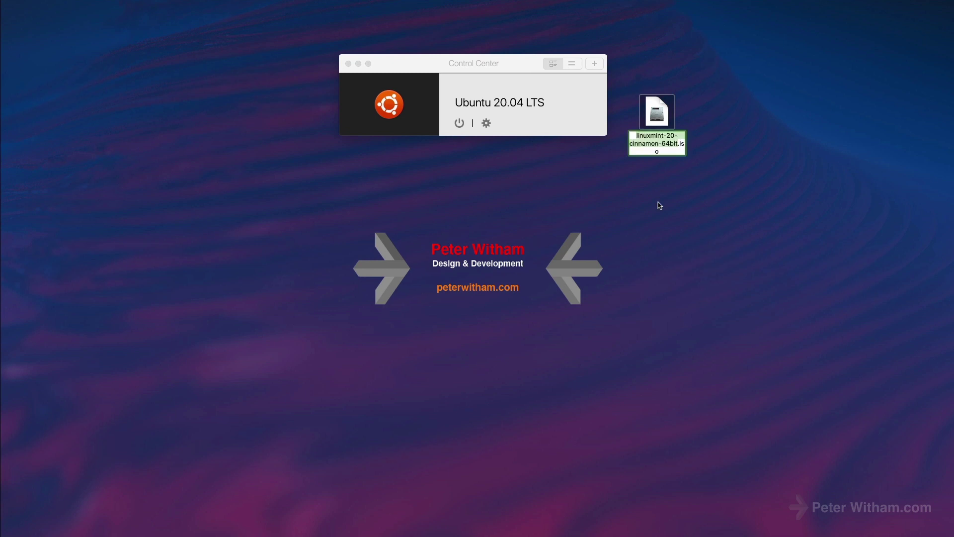
click(659, 205)
click(527, 68)
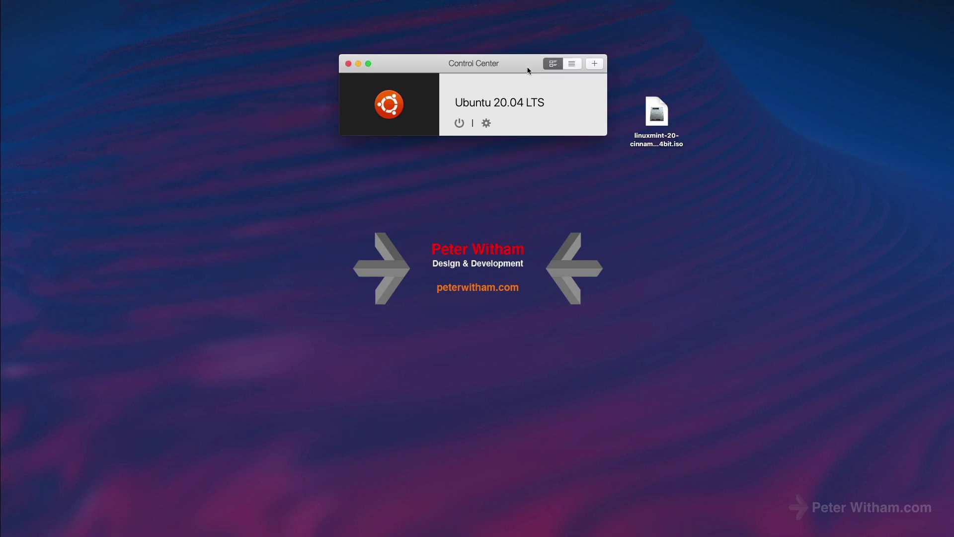
click(655, 114)
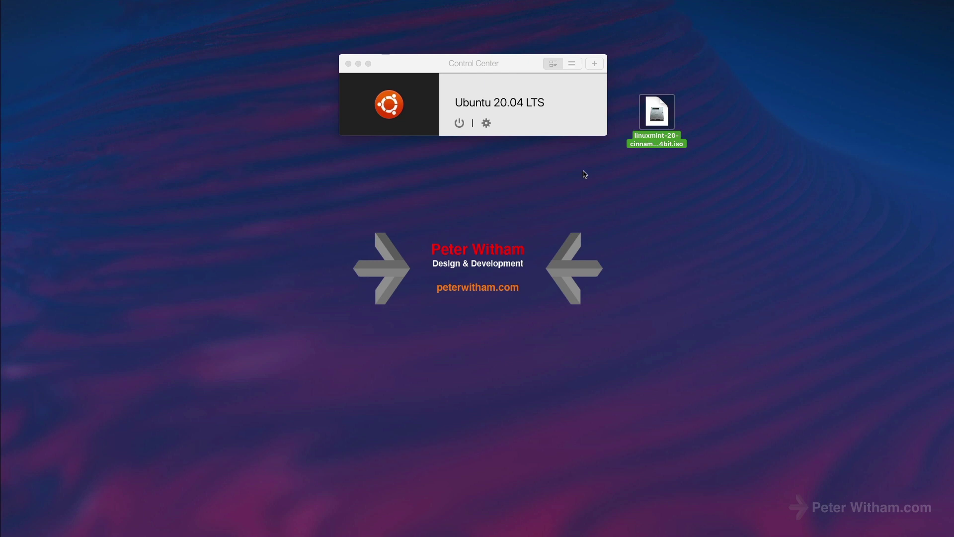
click(517, 70)
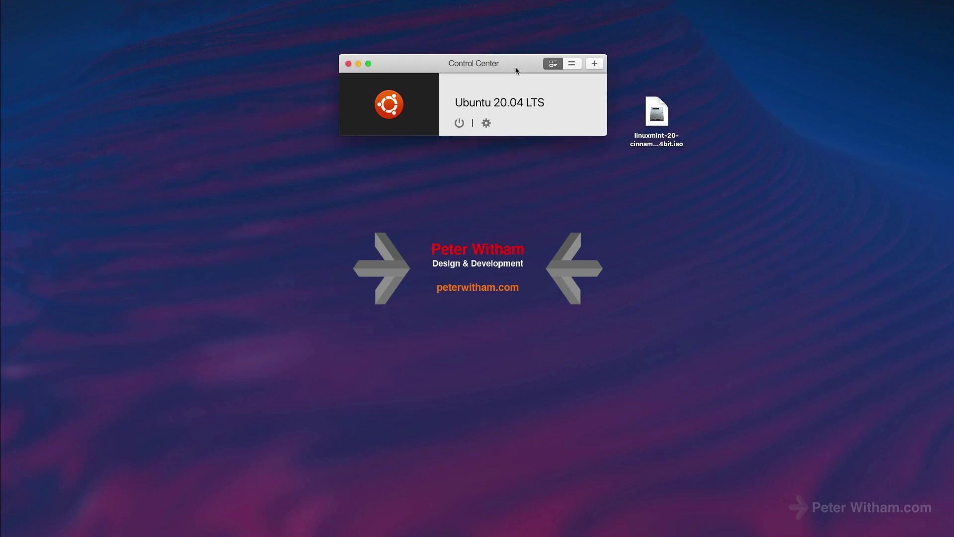
- Start a new virtual machine installed from an image file, using the Mint Linux image linuxmint-20-cinnamon-64bit.iso
click(594, 64)
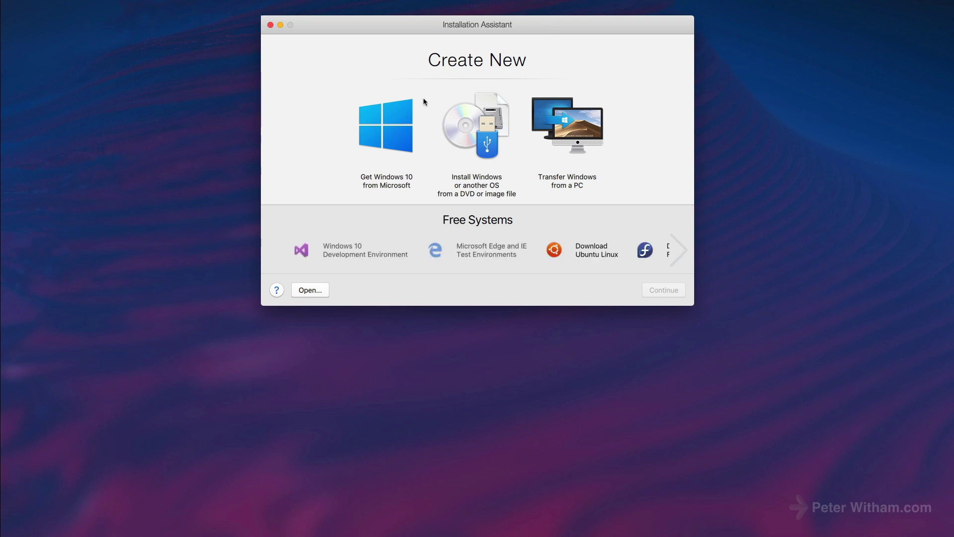
click(480, 131)
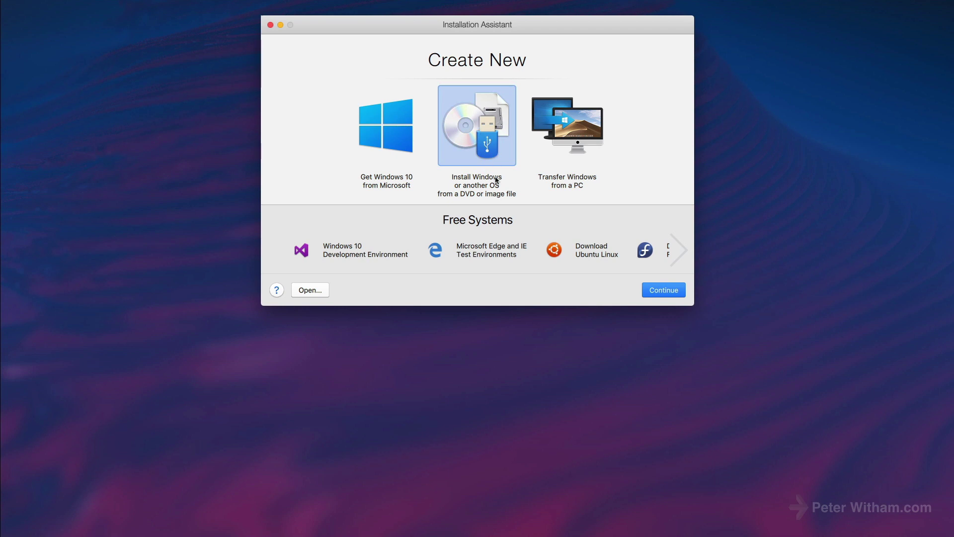
click(664, 291)
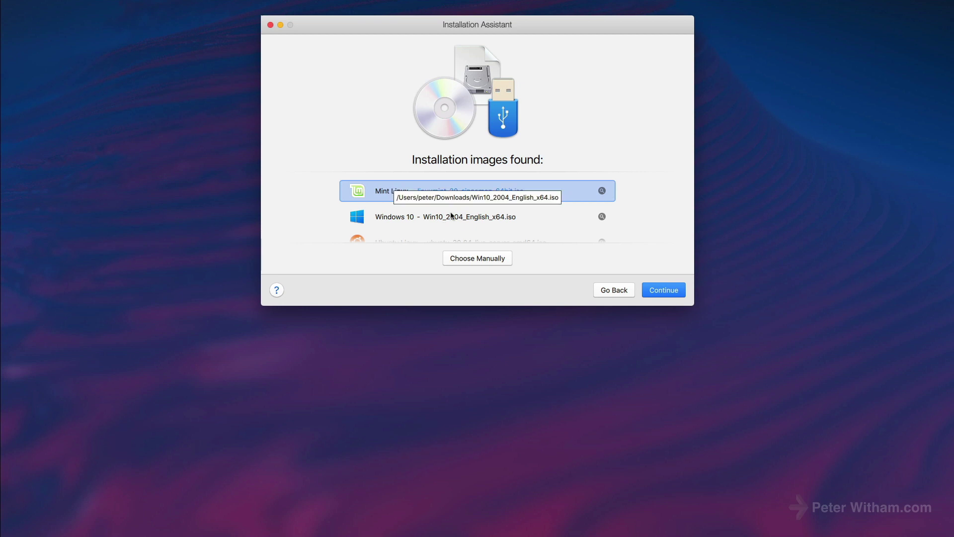
scroll(451, 214, down, 3)
scroll(452, 215, up, 3)
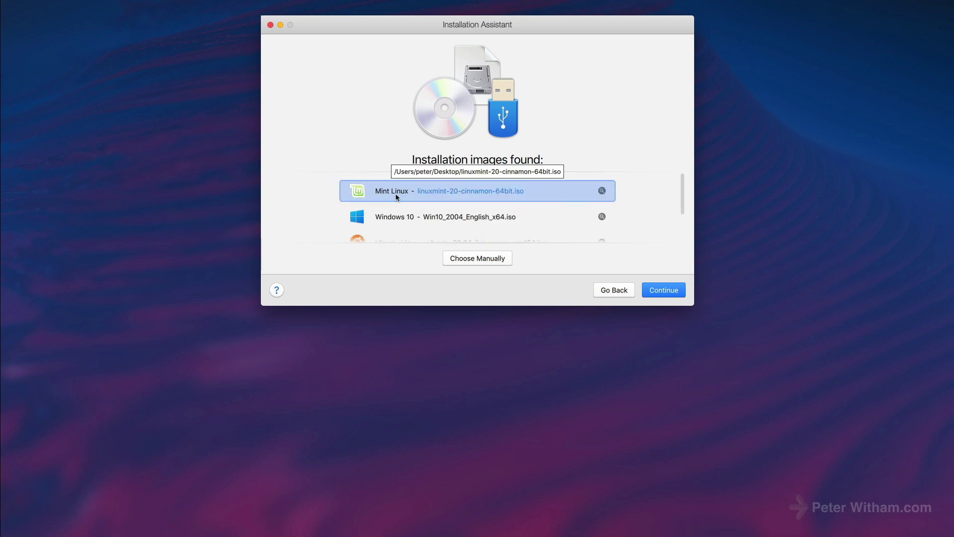
click(672, 291)
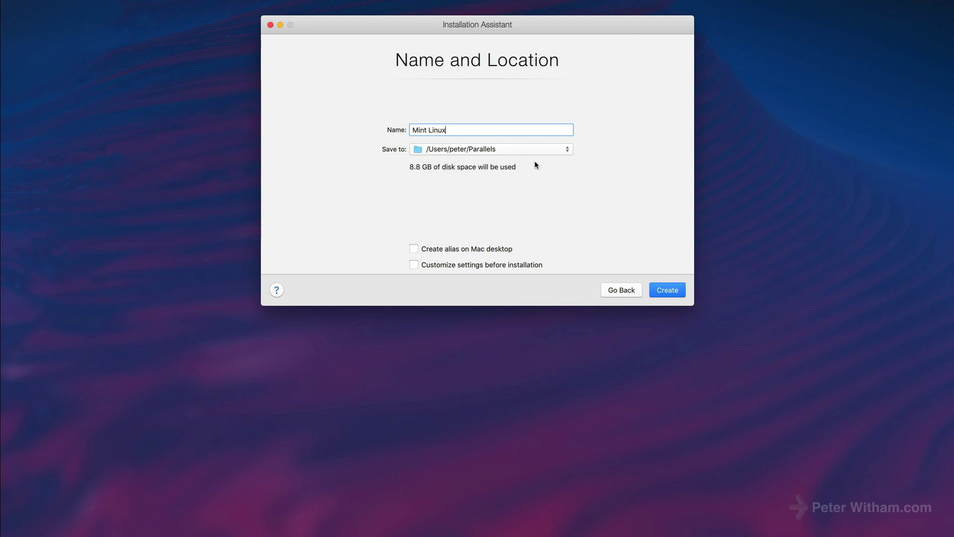
- Create the Mint Linux virtual machine with customization of its settings before installation enabled
click(452, 267)
click(667, 291)
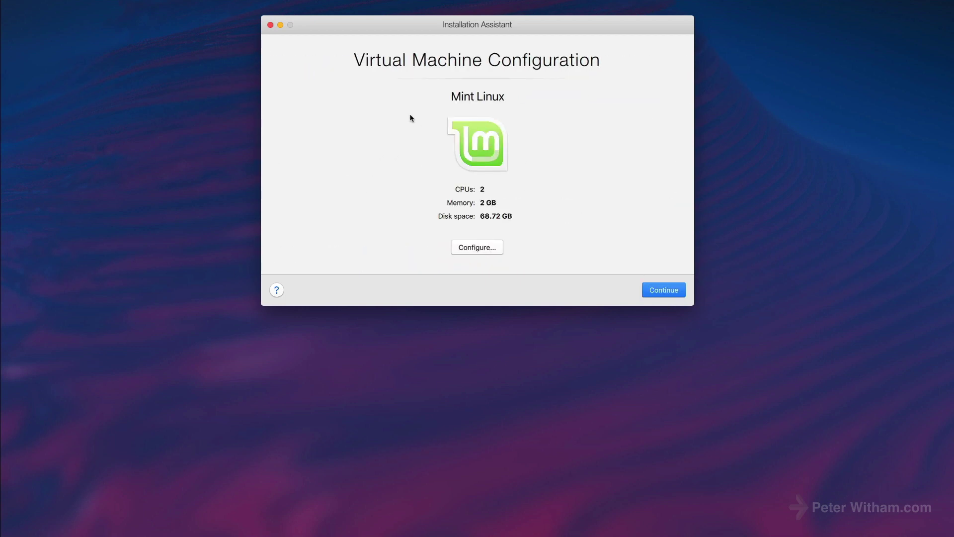
drag(433, 69, 461, 278)
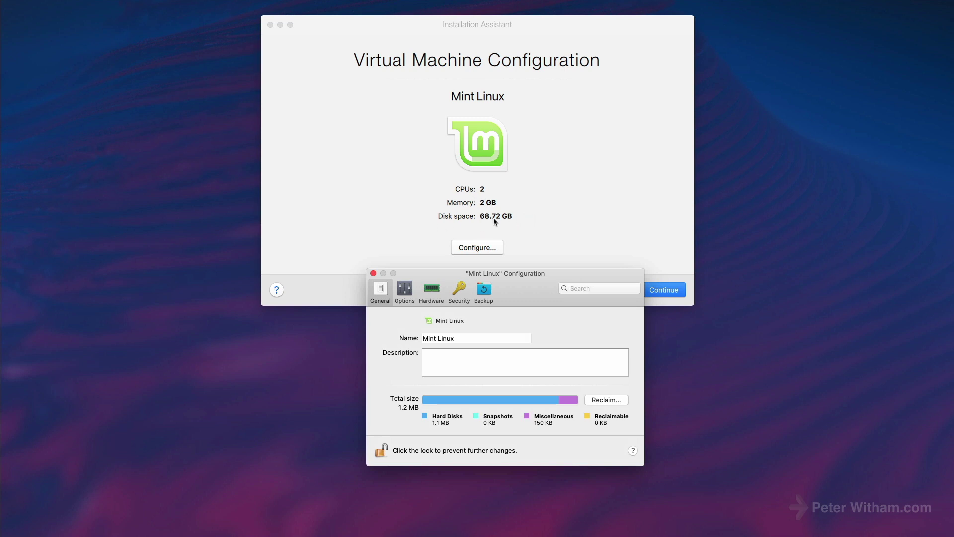
drag(442, 272, 436, 75)
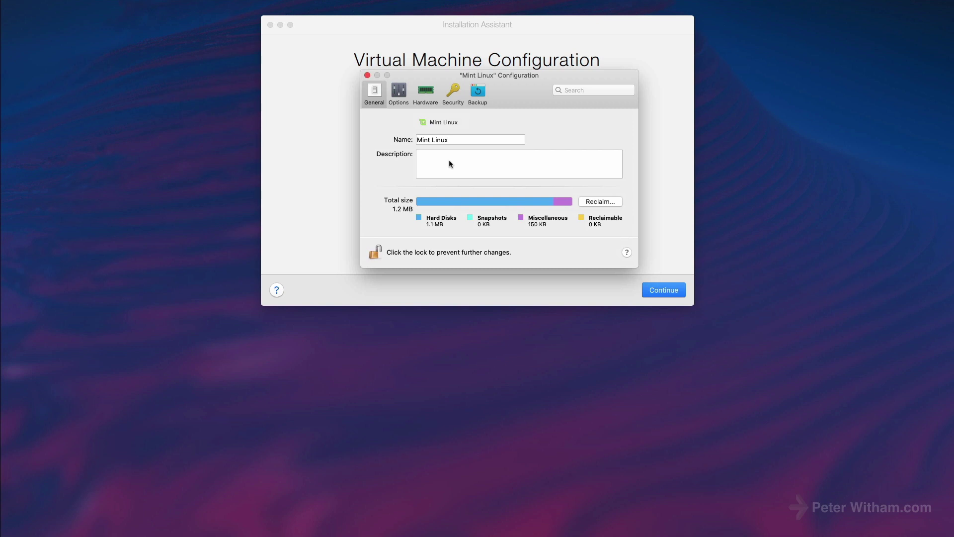
- Go through the startup, optimization and sharing options, and disable sharing of Linux applications with the Mac
click(399, 94)
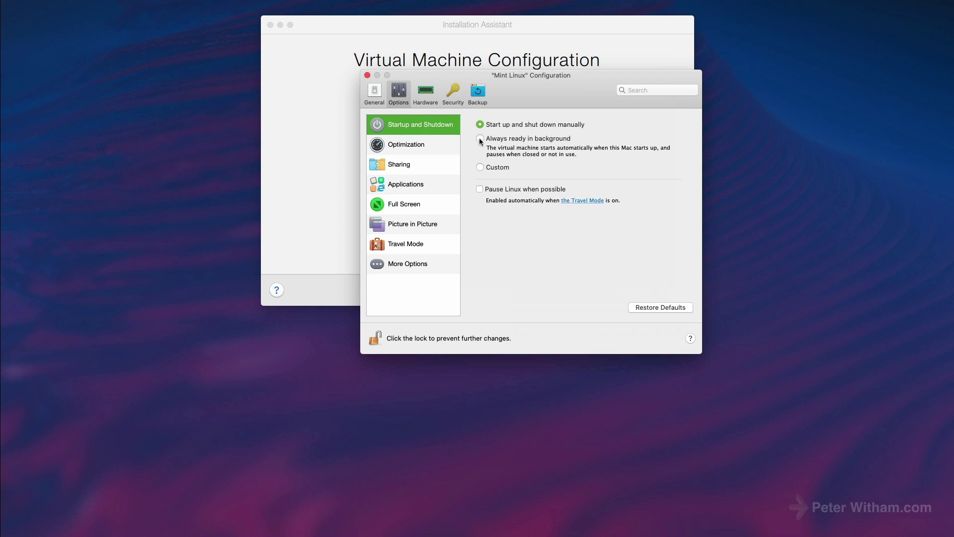
drag(532, 81, 516, 88)
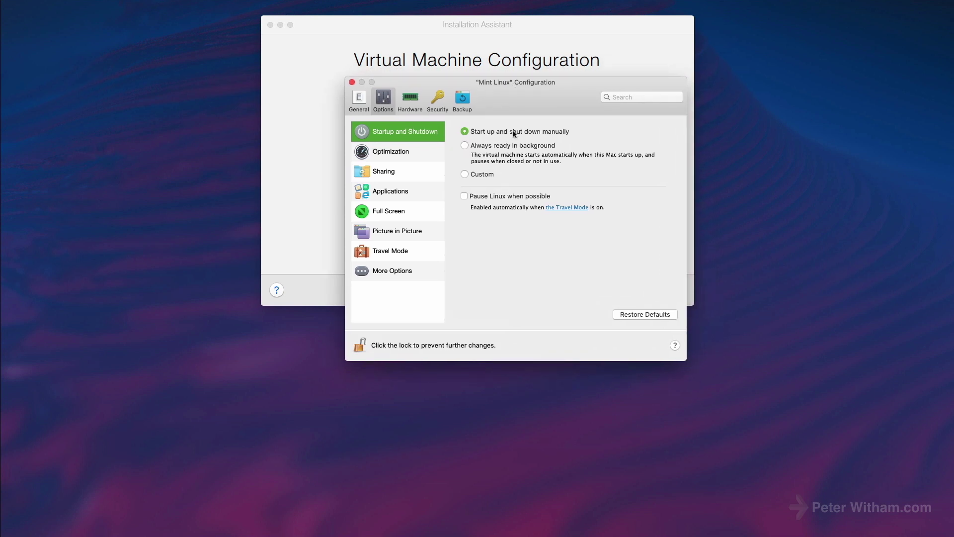
click(404, 157)
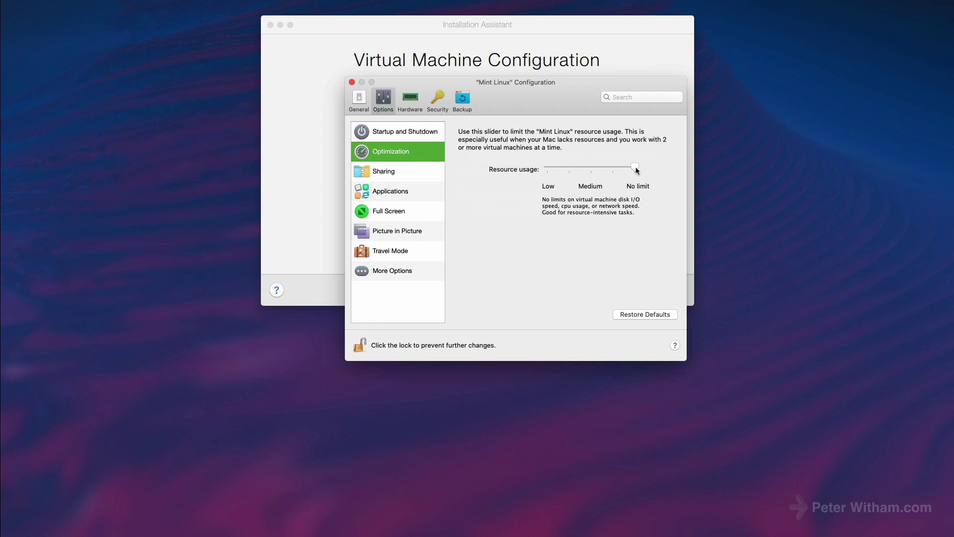
click(414, 172)
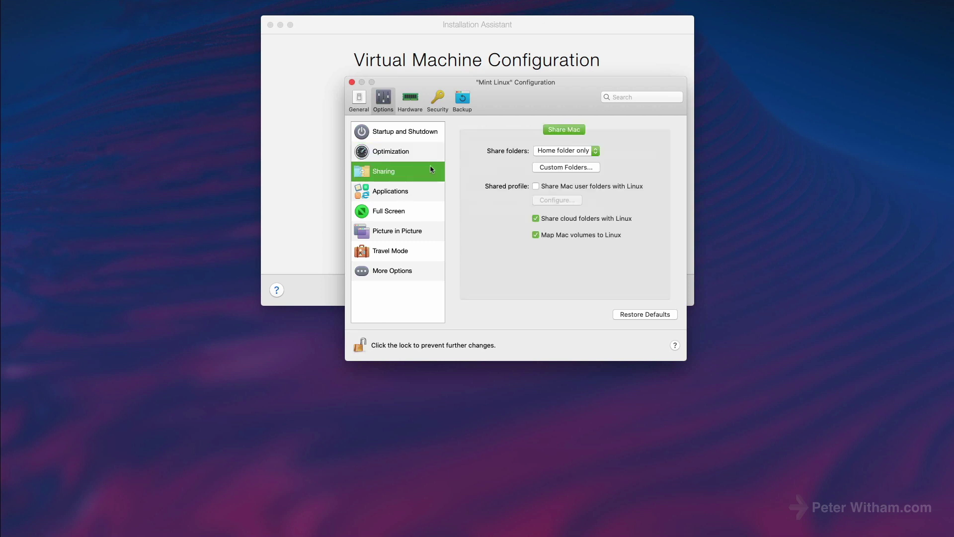
click(397, 192)
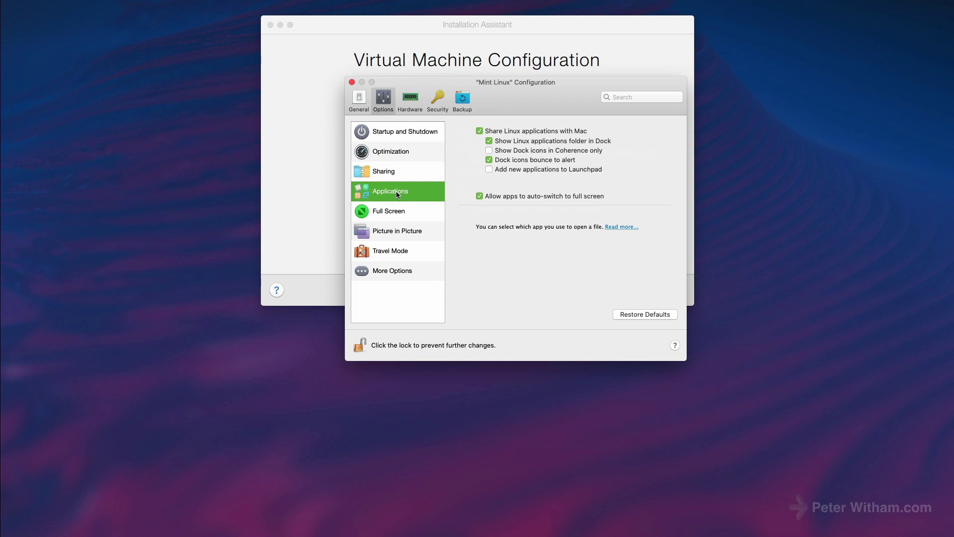
click(519, 133)
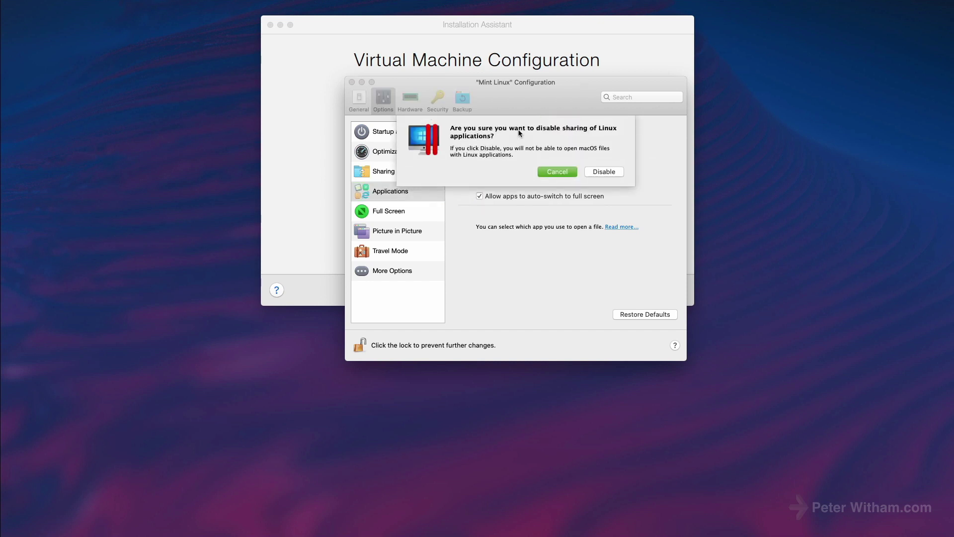
click(615, 172)
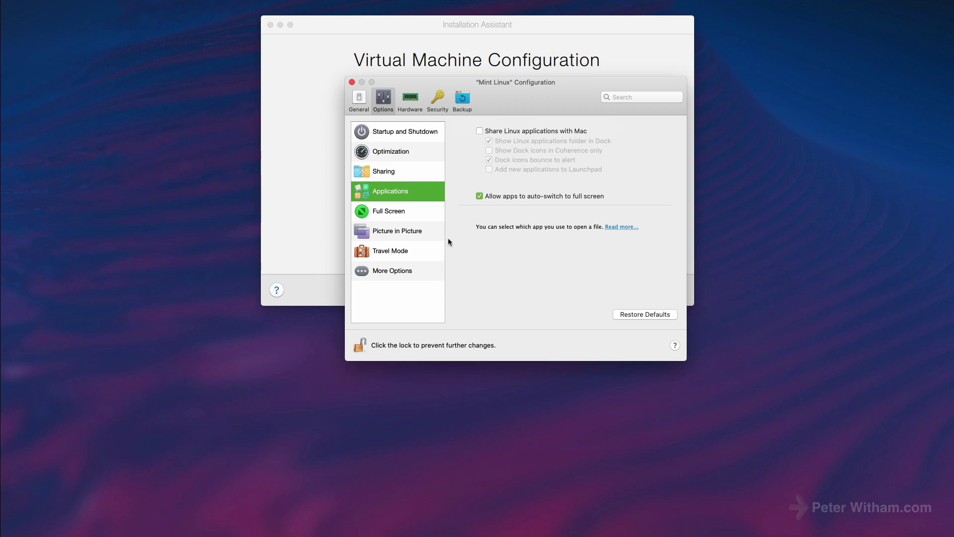
- Review the virtual machine's Full Screen, Picture in Picture, Travel Mode and More Options settings
click(388, 214)
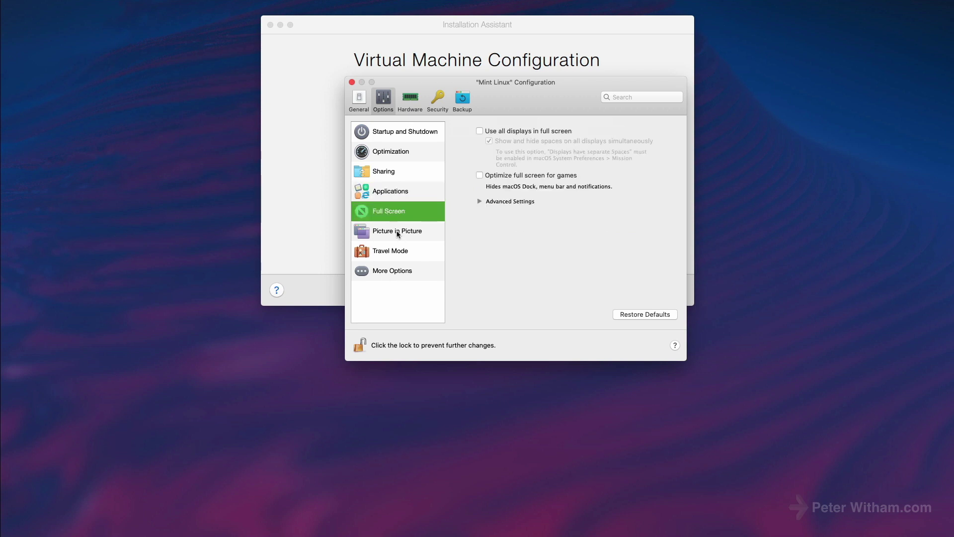
click(398, 231)
click(405, 255)
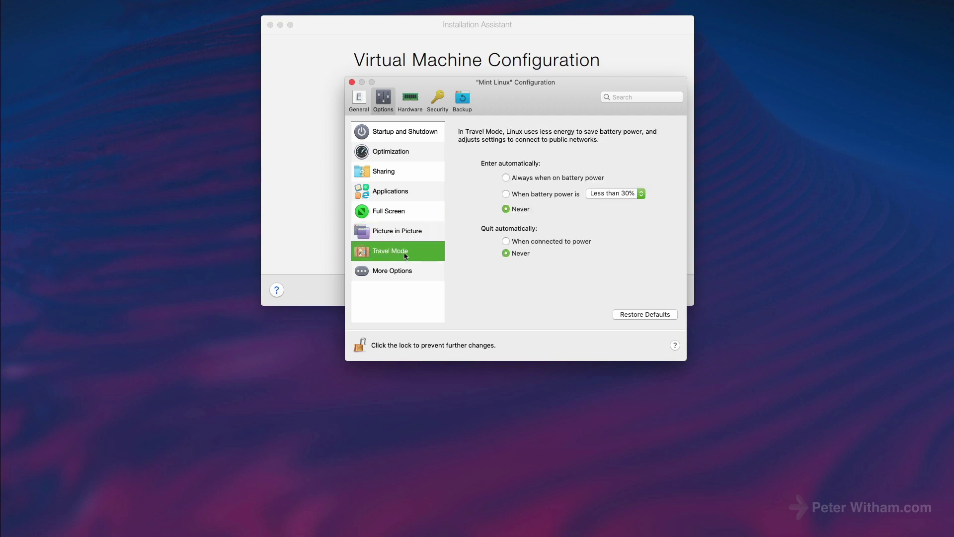
click(402, 272)
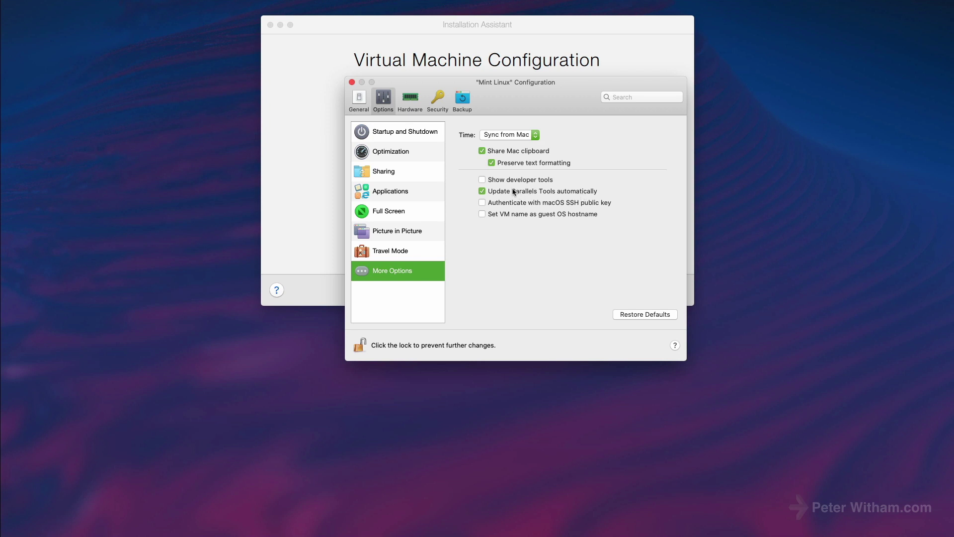
- Choose 2 (Recommended) processors for the virtual machine and set its graphics memory to Auto (Recommended)
click(409, 99)
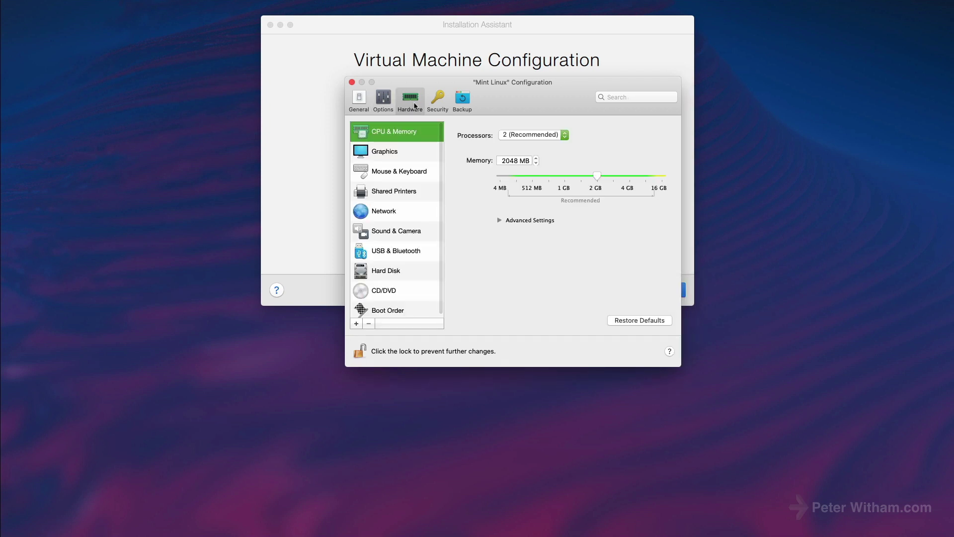
click(534, 135)
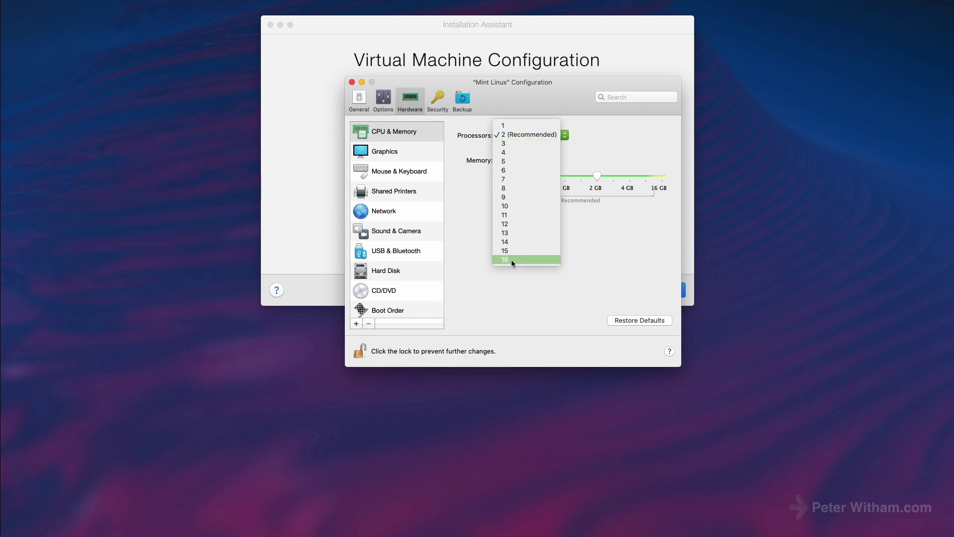
click(515, 140)
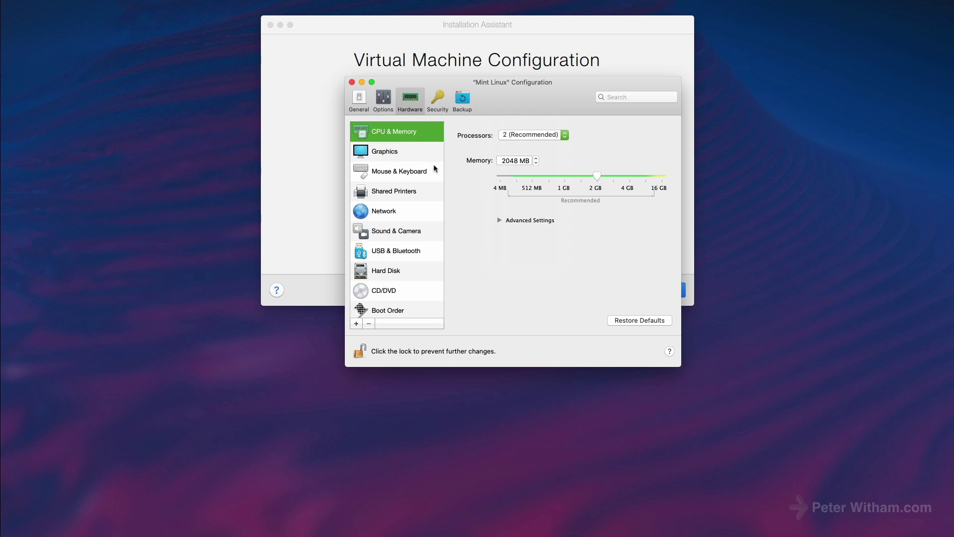
click(410, 152)
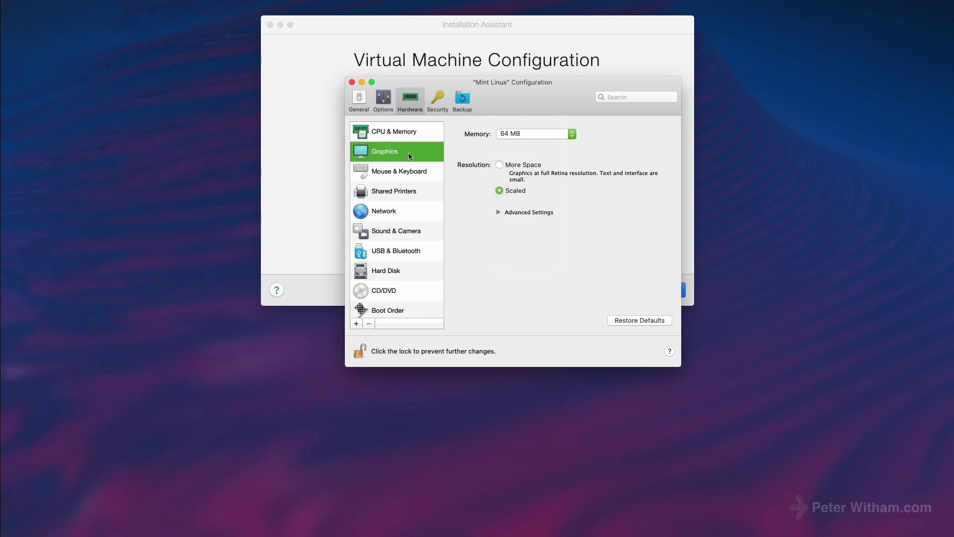
click(527, 136)
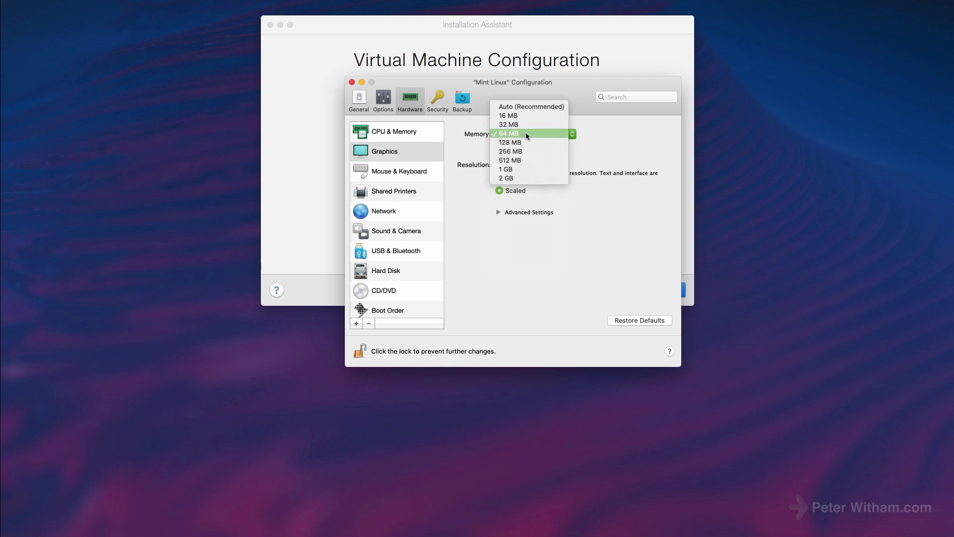
click(522, 108)
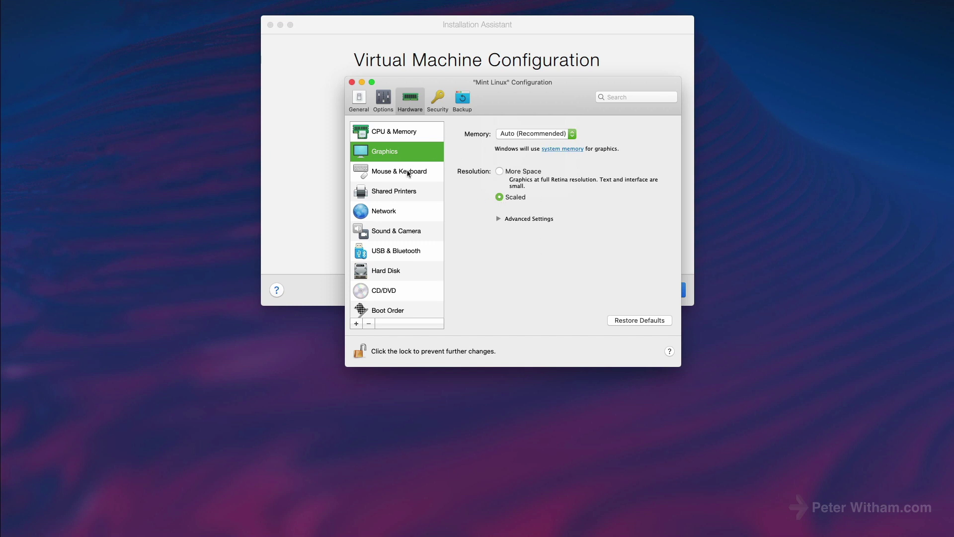
- Check the mouse and keyboard settings and turn off sharing of Mac printers with Mint Linux
click(409, 173)
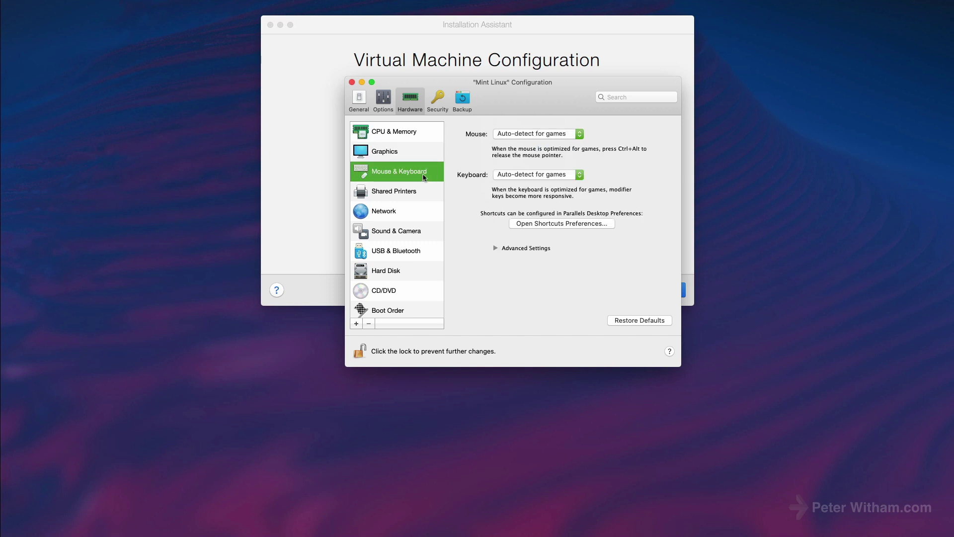
click(398, 194)
click(509, 132)
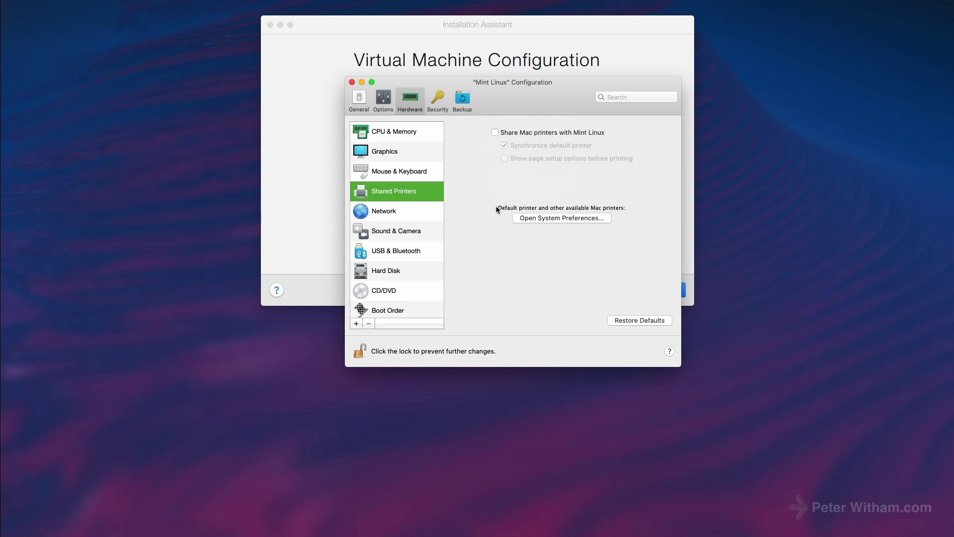
- Check the network source and turn off sharing of the Mac camera with Linux
click(417, 217)
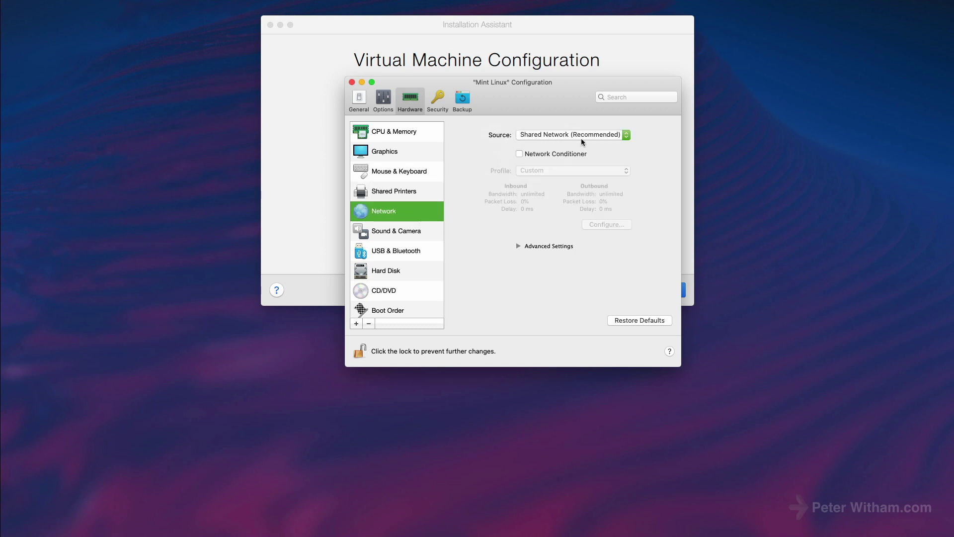
click(415, 233)
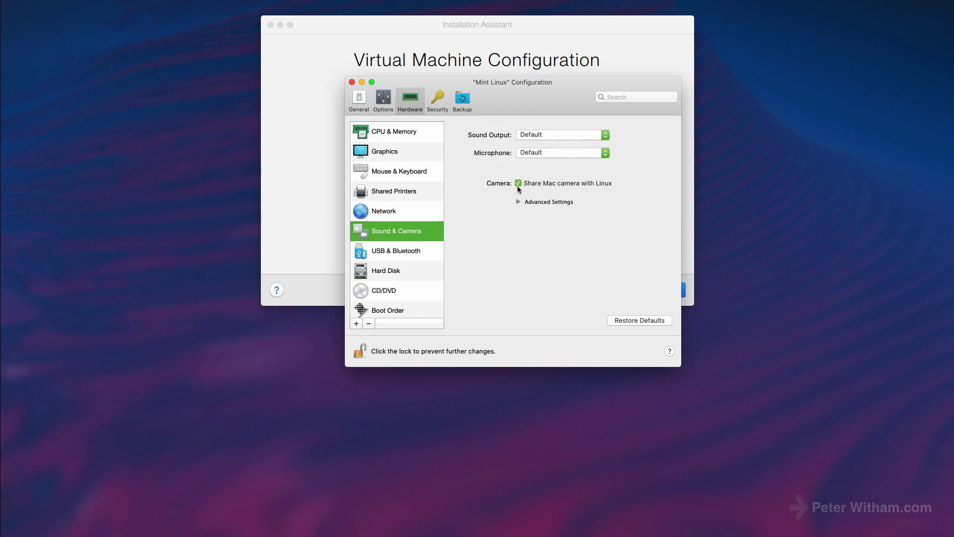
click(519, 185)
- Review the USB and Bluetooth settings and the hard disk's advanced settings
click(403, 254)
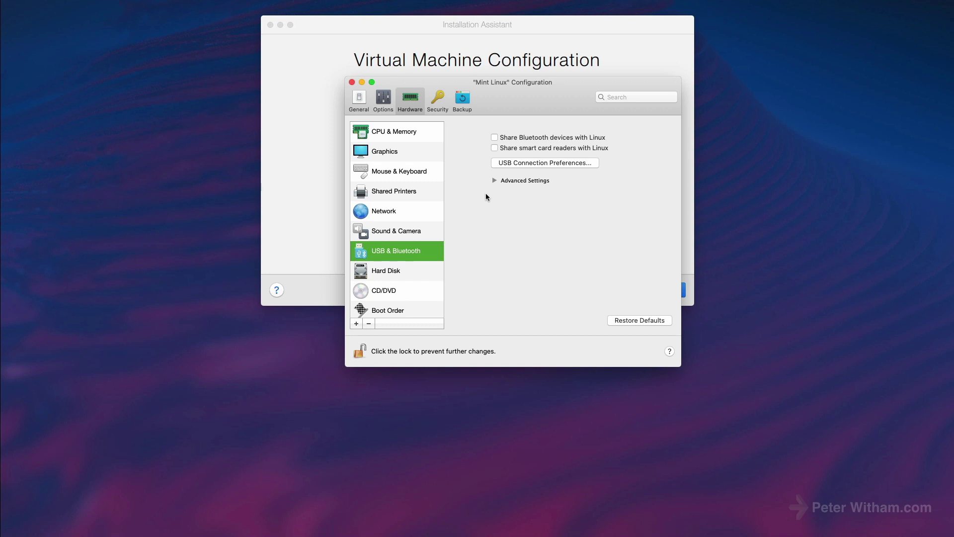
click(413, 273)
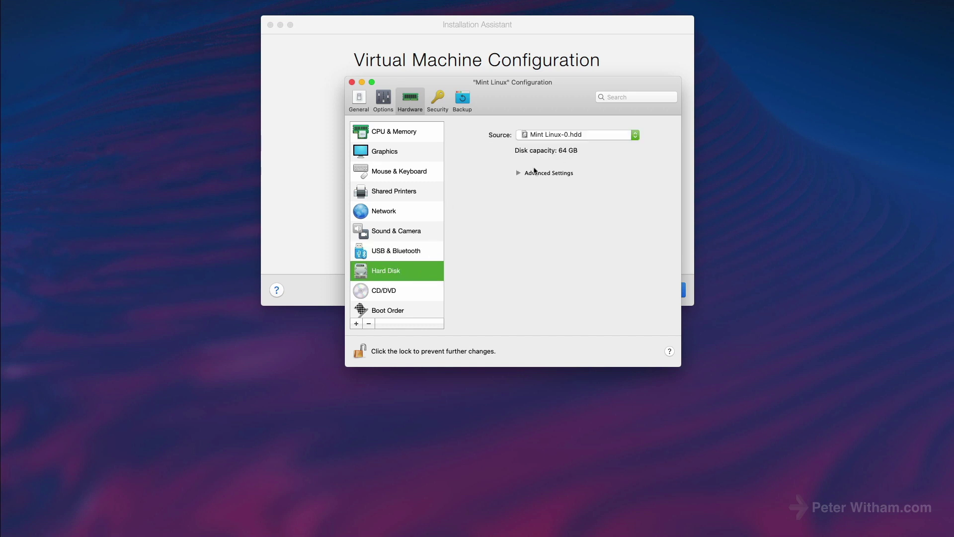
click(518, 173)
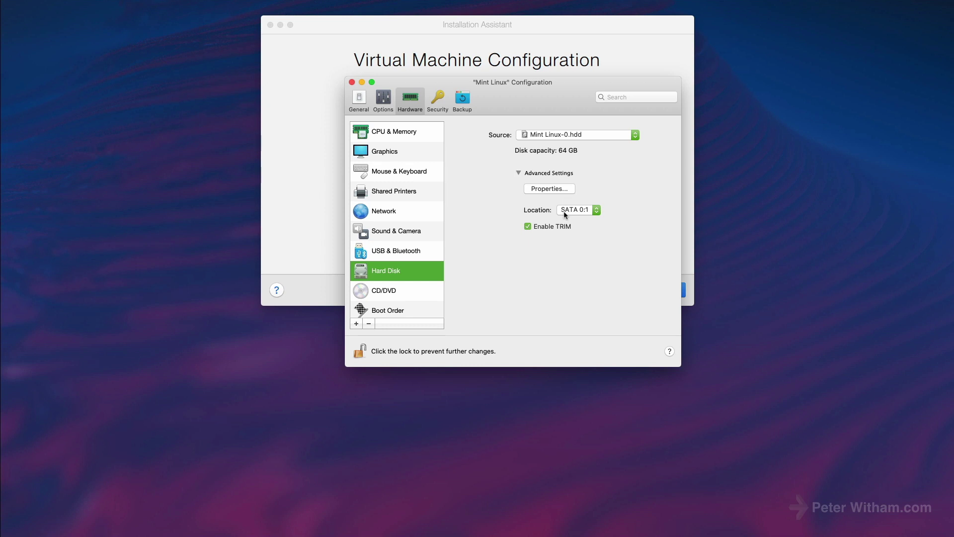
- Resize the virtual hard disk to 128 GB, apply the change and close the disk properties
click(548, 190)
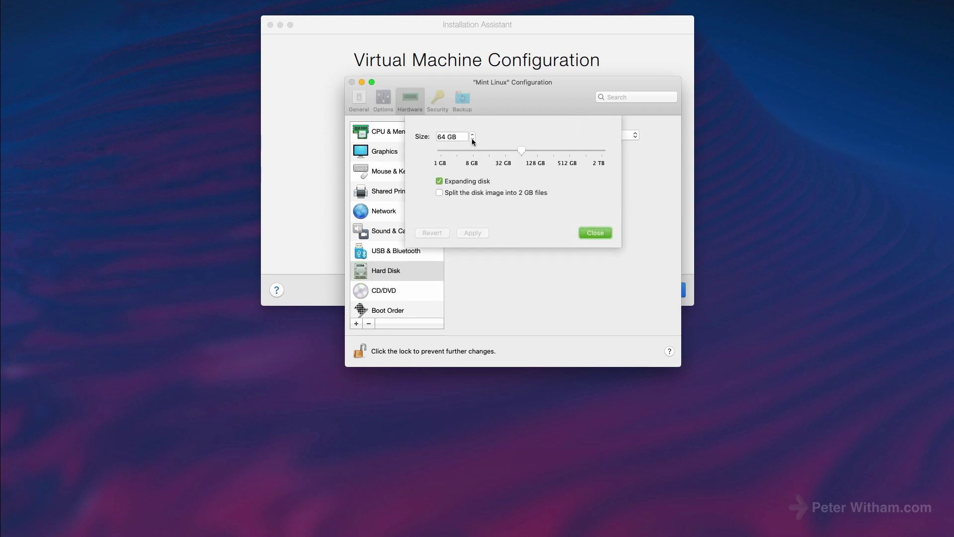
drag(522, 152, 539, 164)
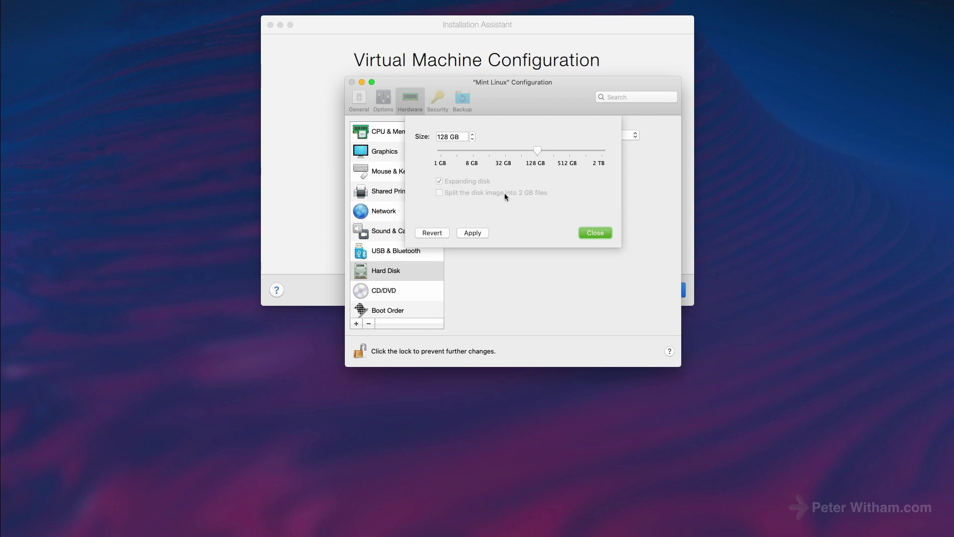
click(473, 232)
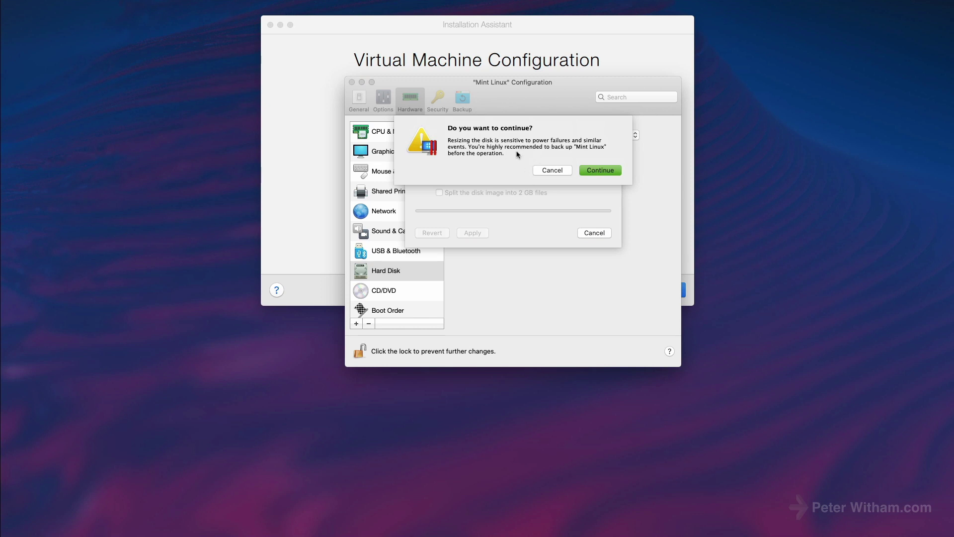
click(600, 171)
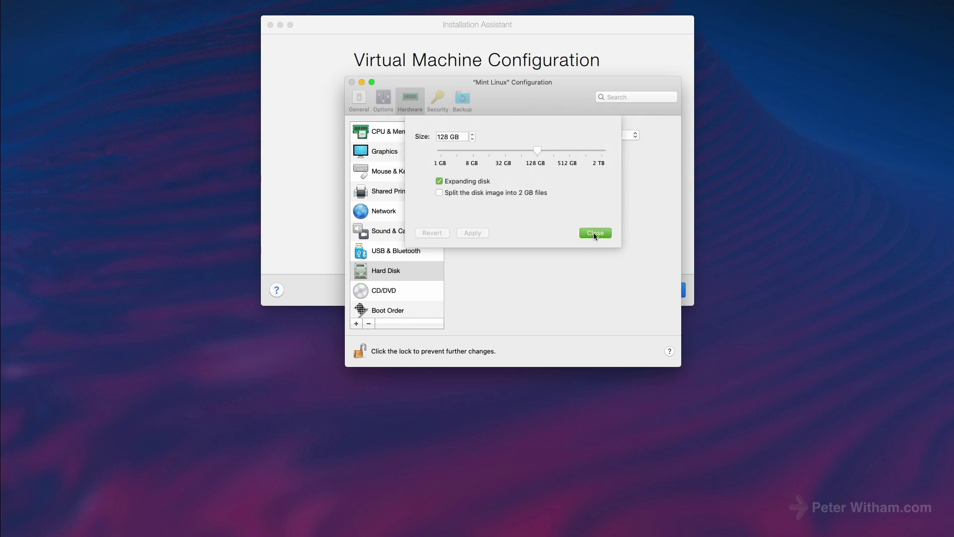
click(594, 232)
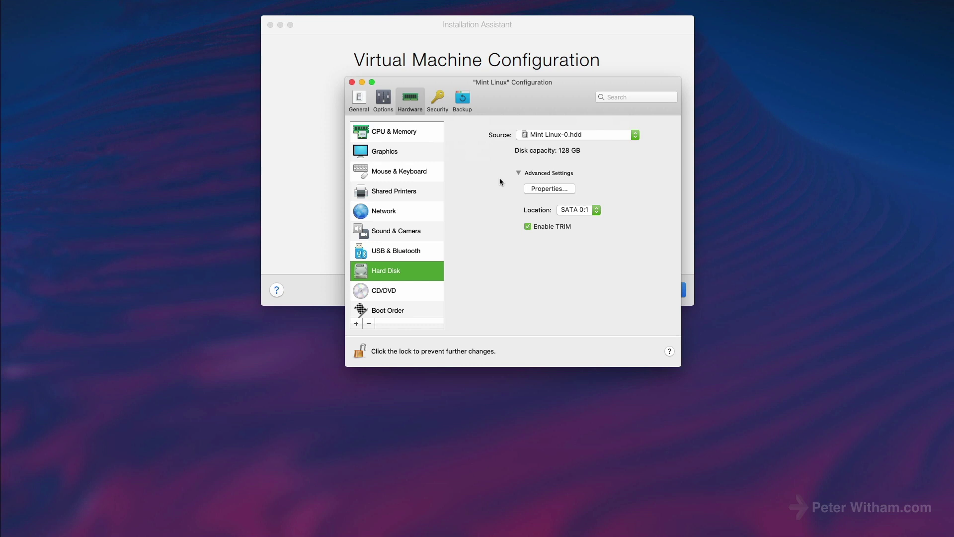
- Check the CD/DVD source and boot order, and isolate Linux from the Mac in the security settings
click(407, 290)
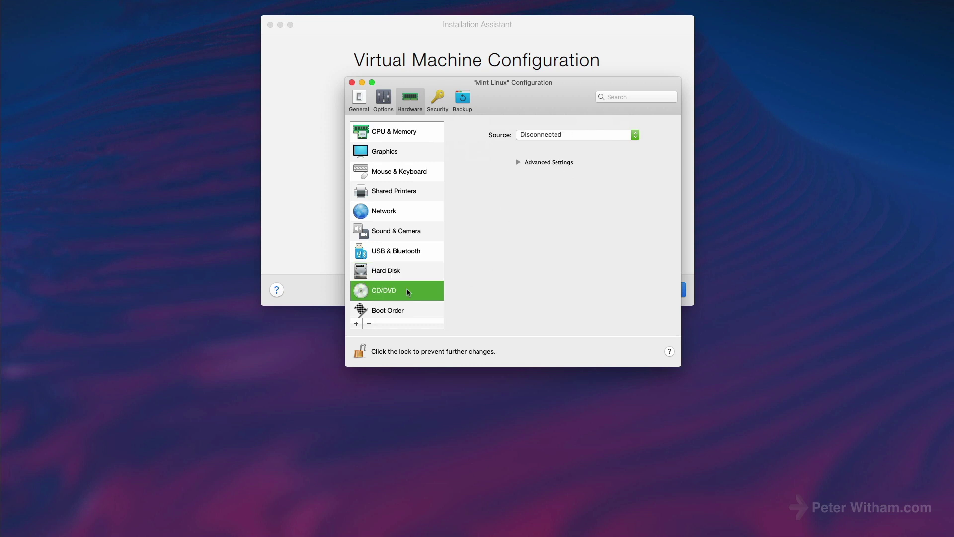
click(408, 309)
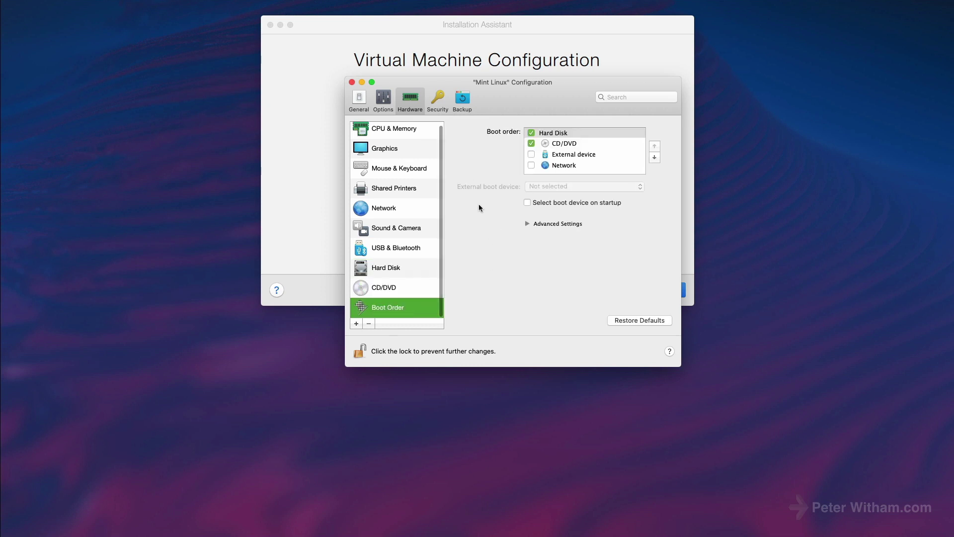
click(442, 104)
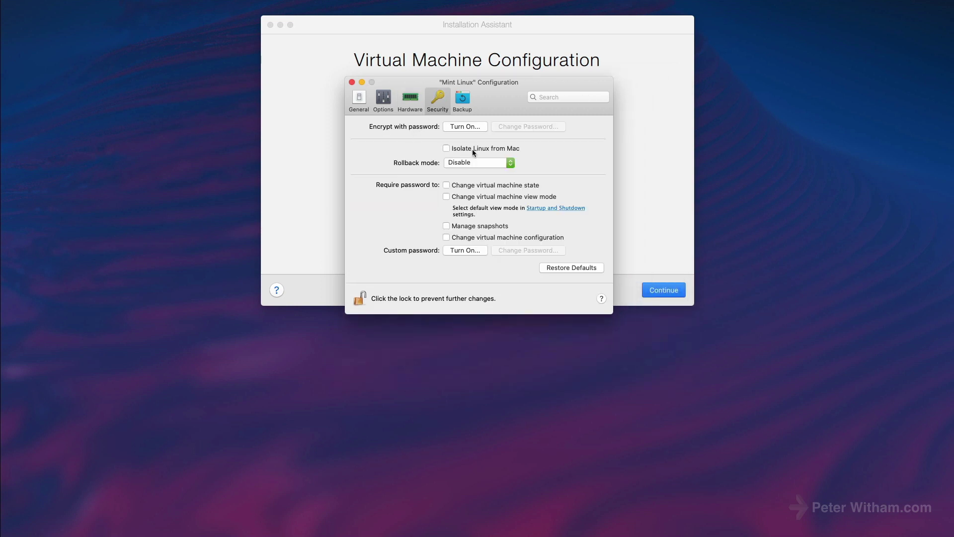
click(471, 147)
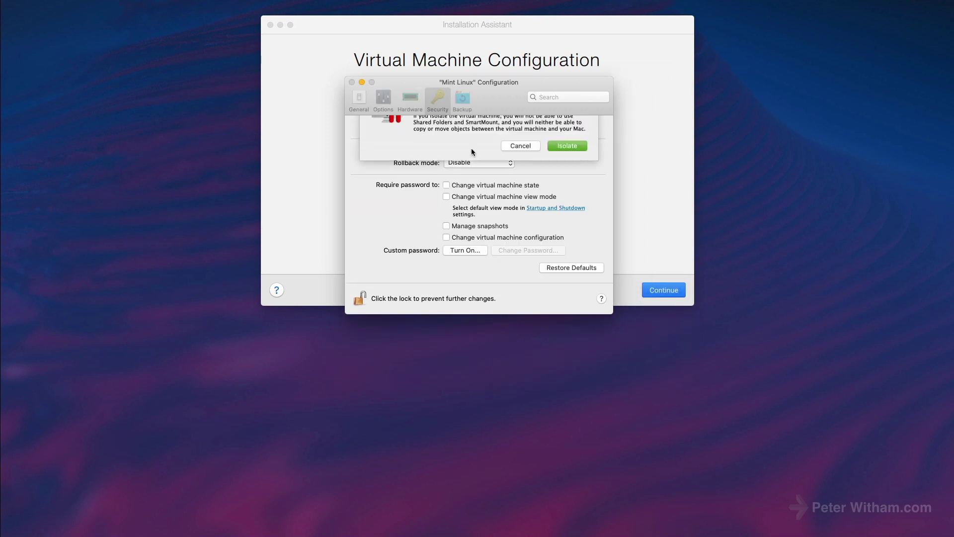
click(576, 180)
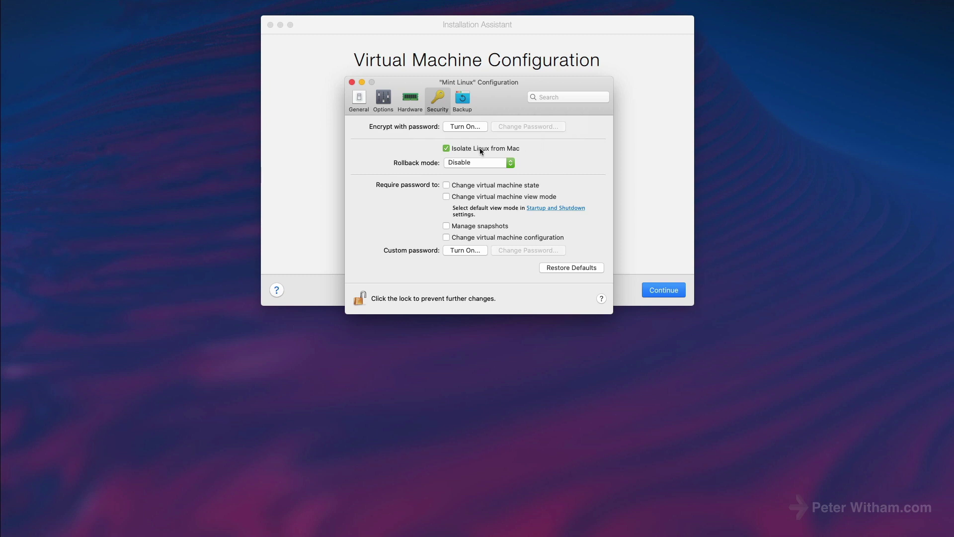
- Check the effect of the isolation on the sharing options, and review the security and backup settings
click(384, 98)
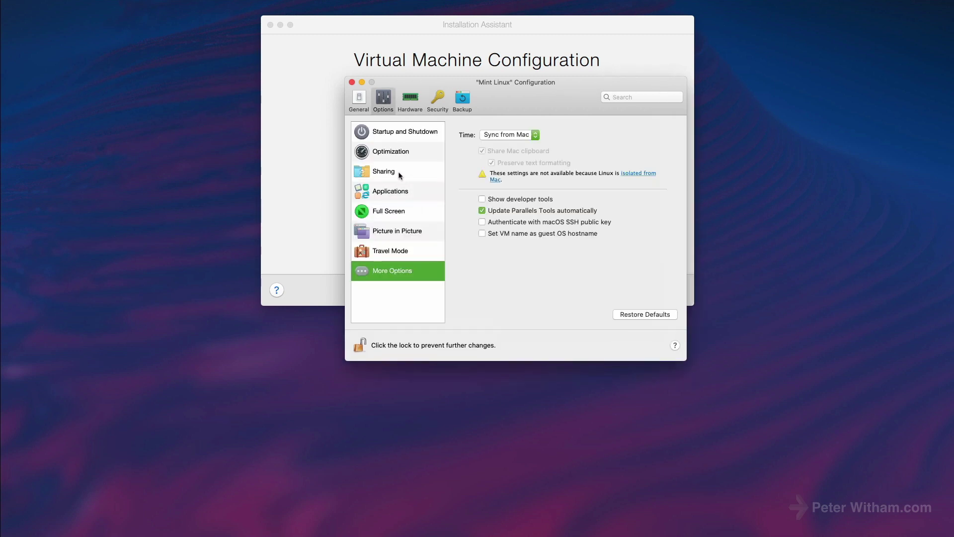
click(399, 173)
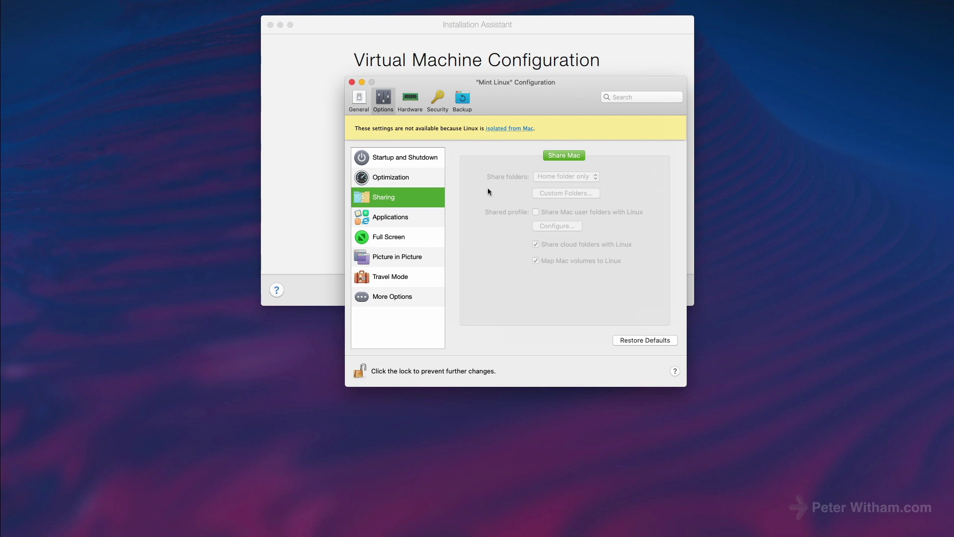
click(438, 104)
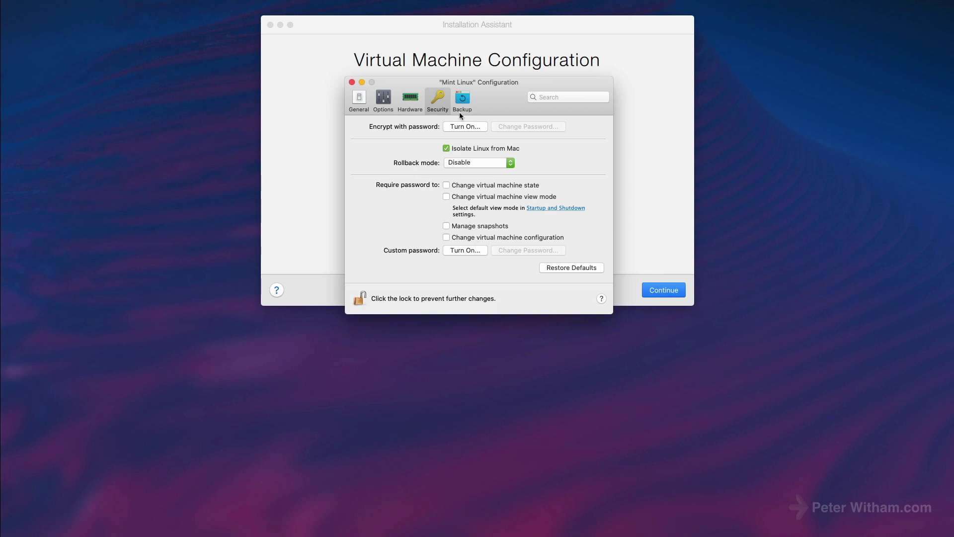
click(462, 98)
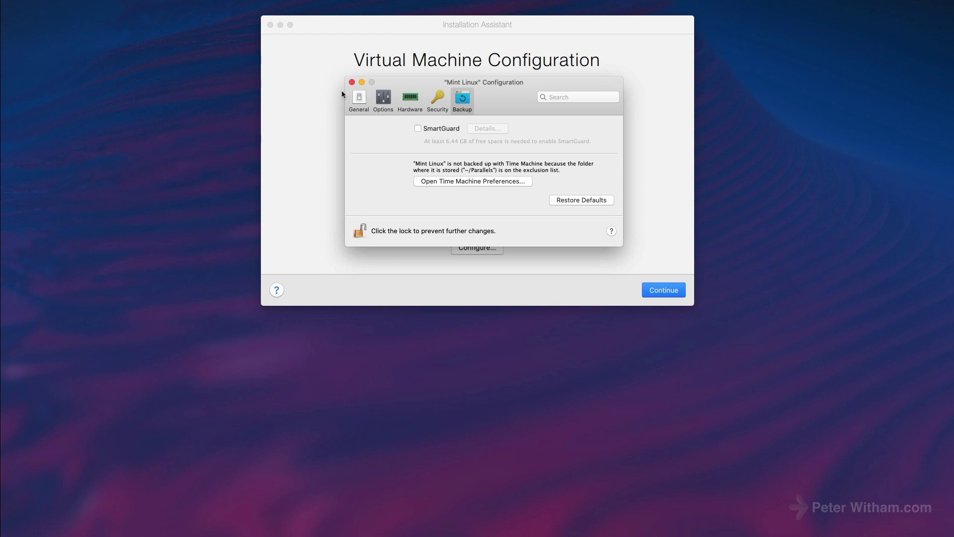
- Close the configuration, continue to boot the virtual machine into the live desktop, and dismiss the connection notification
click(352, 82)
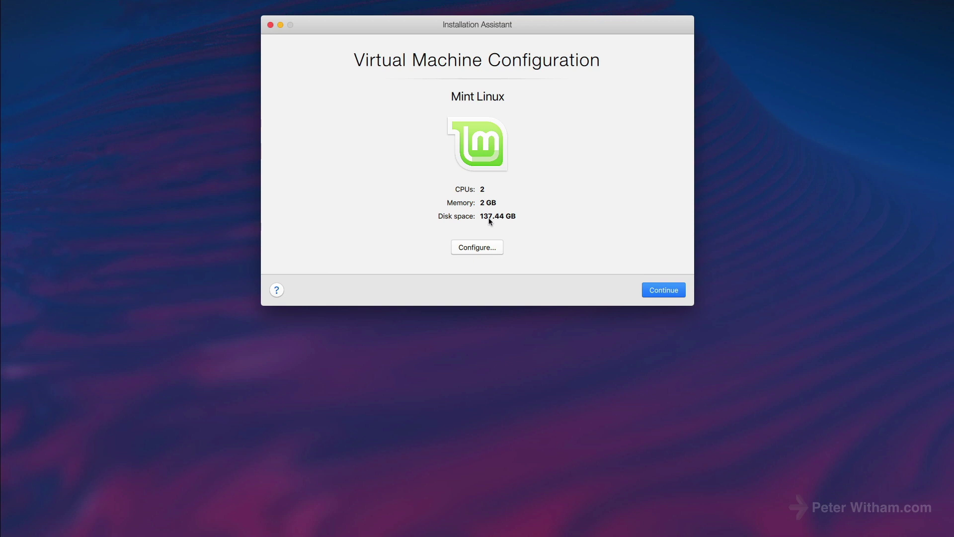
click(663, 292)
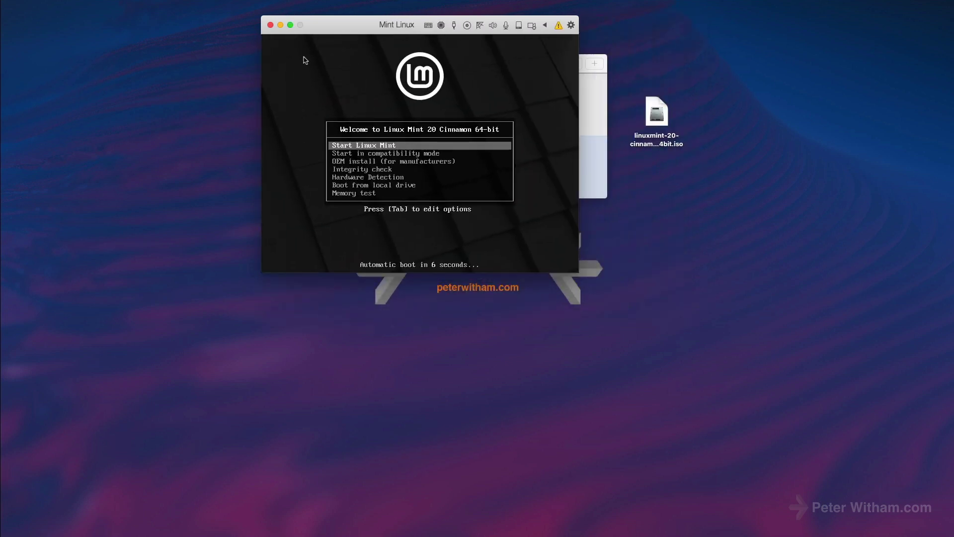
drag(336, 33, 414, 41)
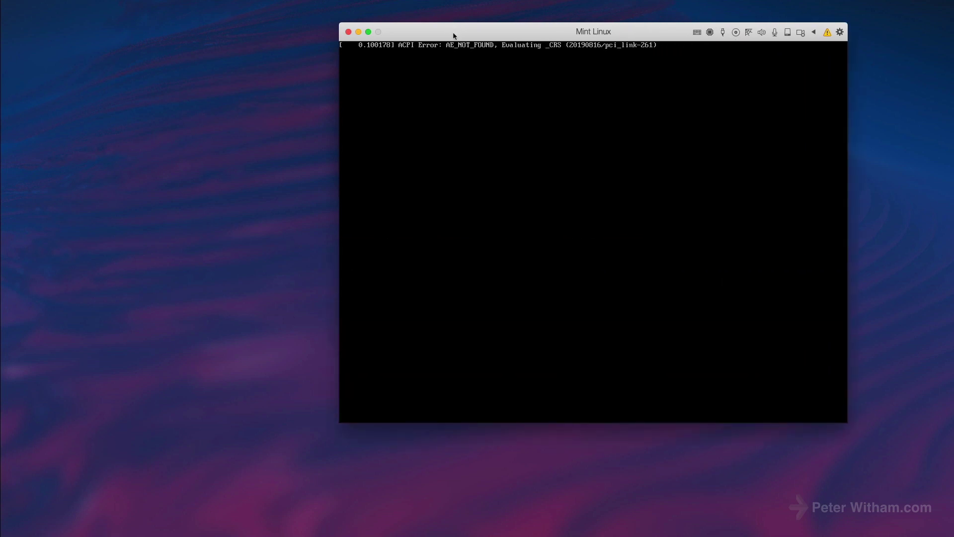
drag(453, 36, 371, 40)
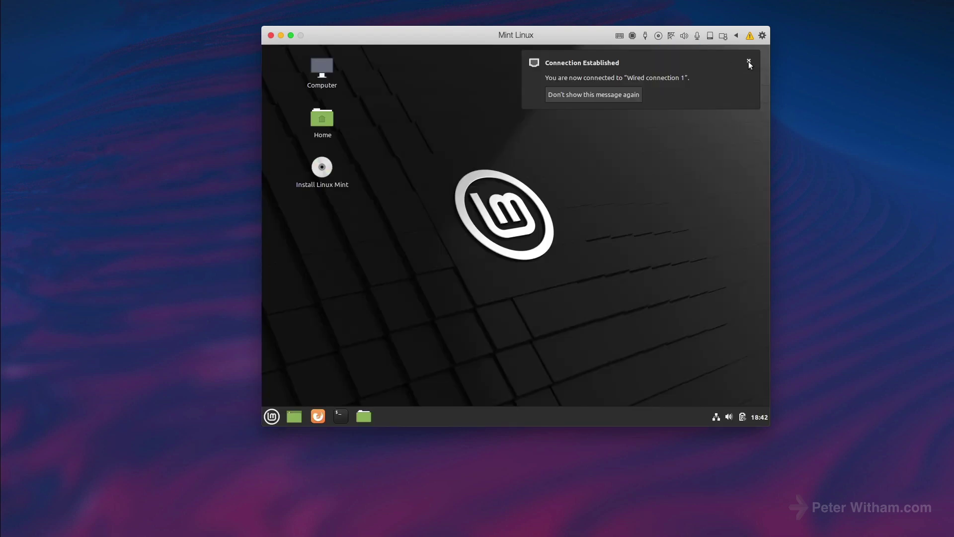
click(749, 62)
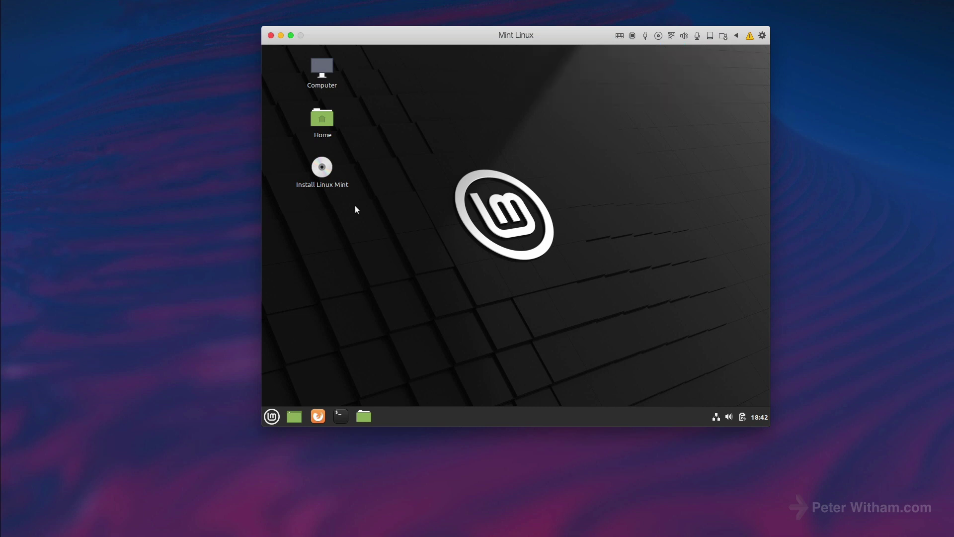
- Launch the Linux Mint installer from the desktop and continue with English as the language
click(272, 415)
click(619, 245)
click(329, 174)
double_click(328, 172)
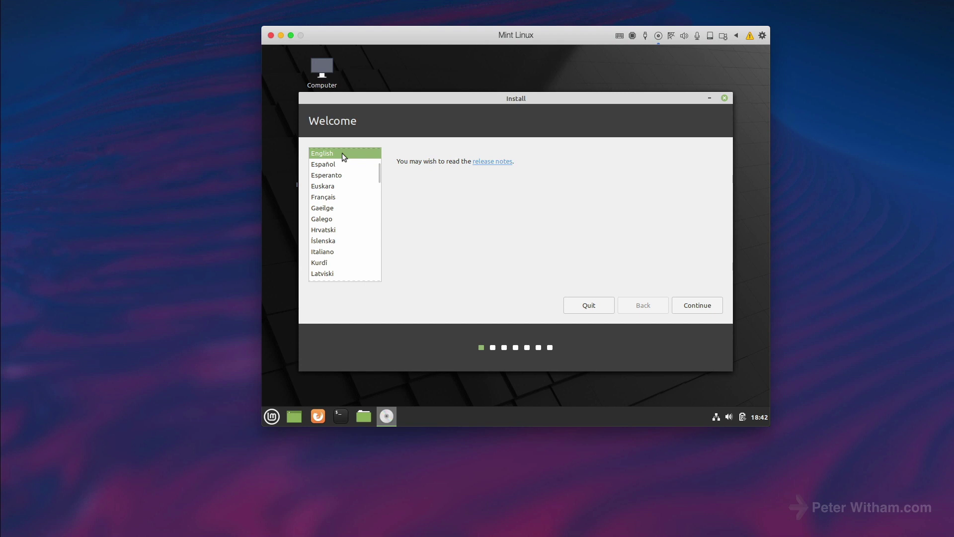
click(693, 303)
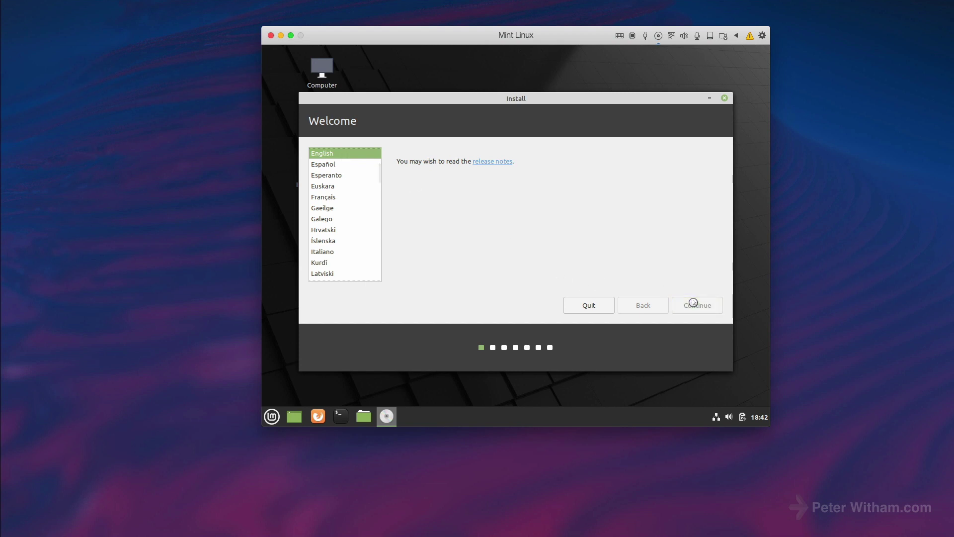
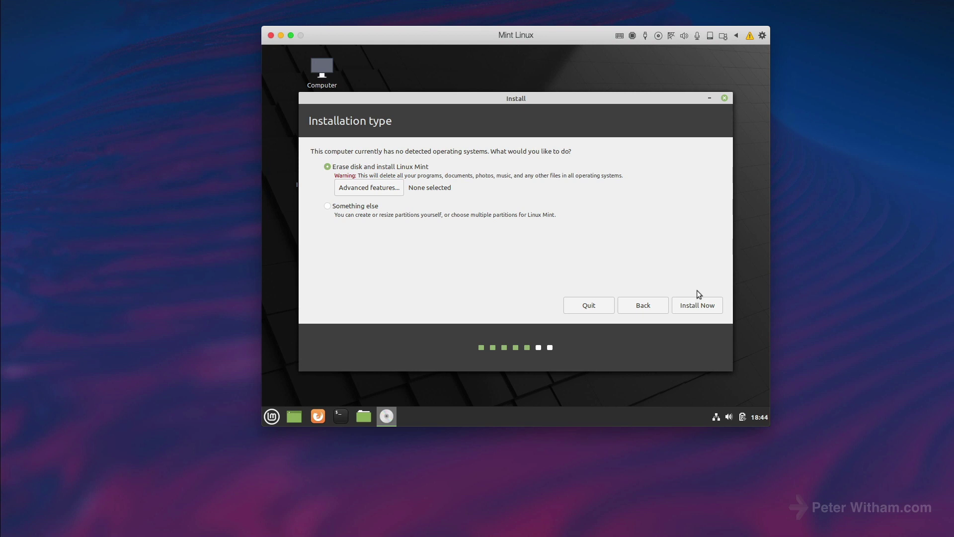
- Install with the erase-disk option, accept writing the partition changes to disk, and accept Chicago as the time zone location
click(697, 305)
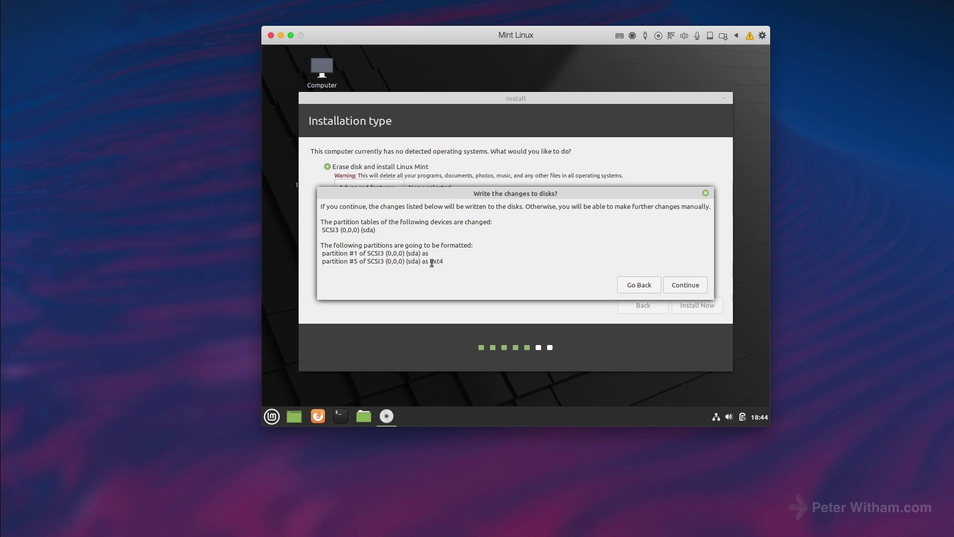
click(684, 286)
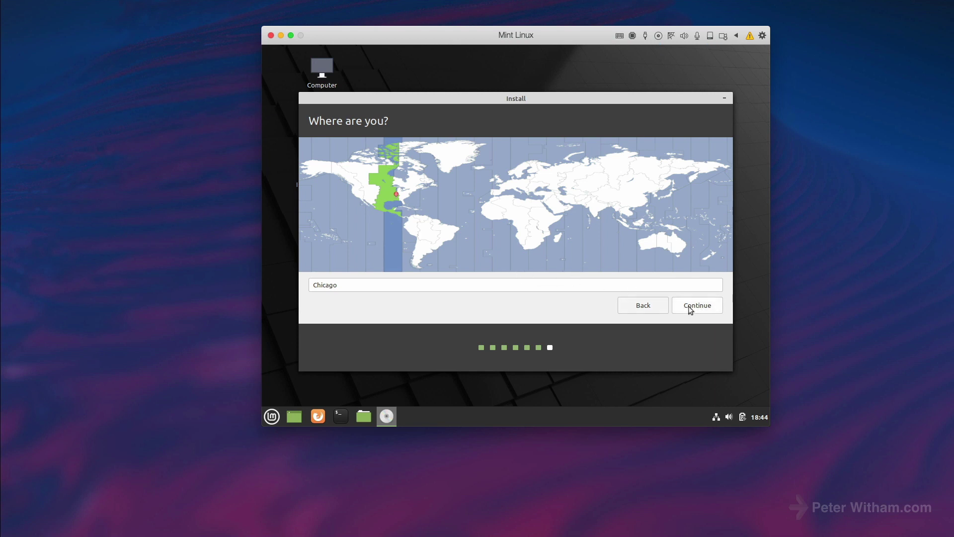
click(688, 306)
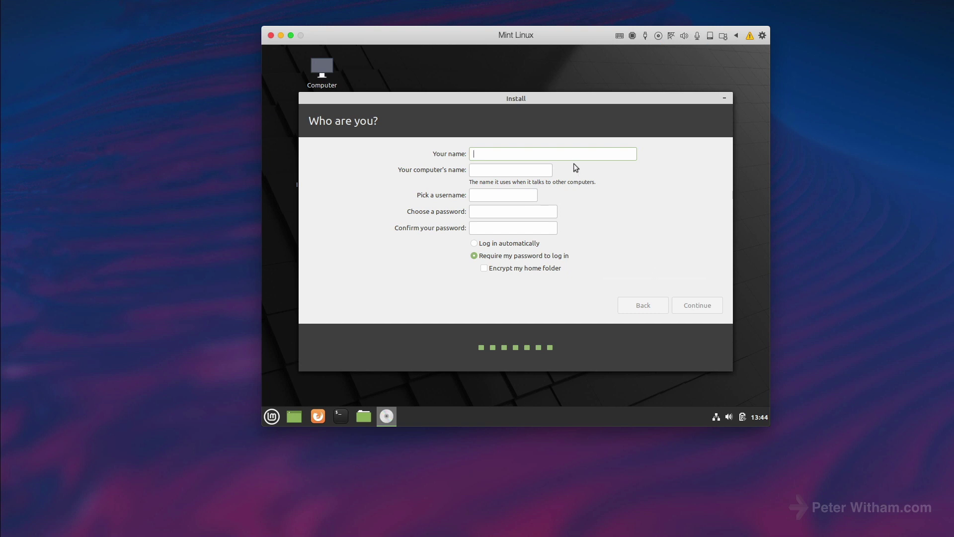
- Enter the user's full name and replace the Parallels suffix of the computer's name with vm-mint
text(Peter Witham)
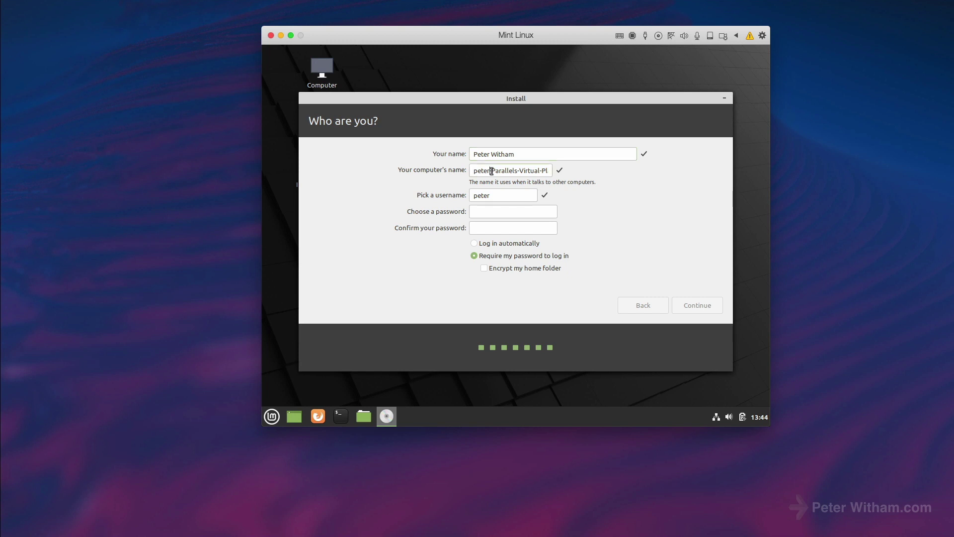
key(Delete)
key(Delete)
key(Delete)
key(Delete)
key(Delete)
key(Delete)
key(Delete)
key(Delete)
key(Delete)
key(Delete)
key(Delete)
key(Delete)
key(Delete)
key(Delete)
key(Delete)
key(Delete)
key(Delete)
key(Delete)
key(Delete)
key(Delete)
key(Delete)
key(Delete)
key(Delete)
key(Delete)
key(Delete)
key(Delete)
text(vm-m)
- Enter and confirm the account password, set the account to log in automatically, and continue the installation
click(495, 212)
text(password)
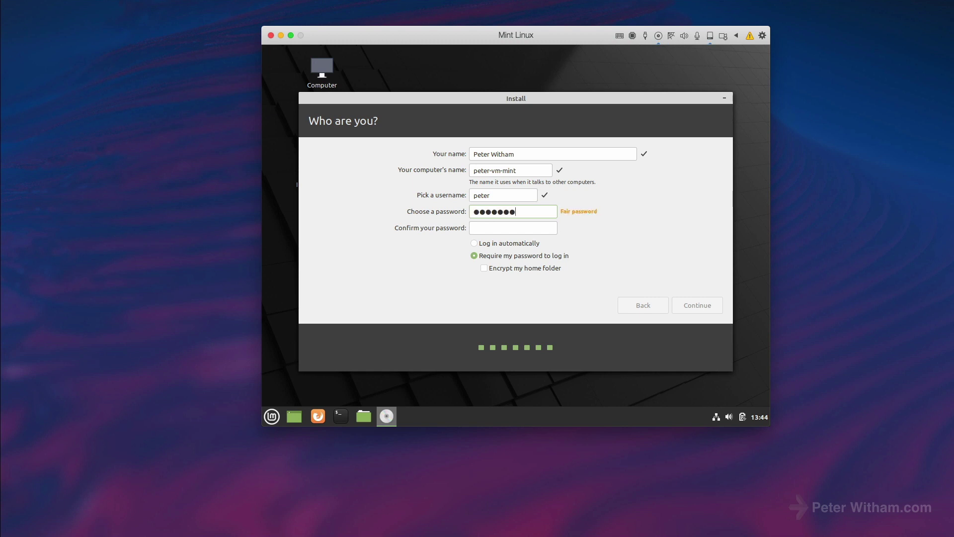
key(Tab)
text(password)
click(505, 244)
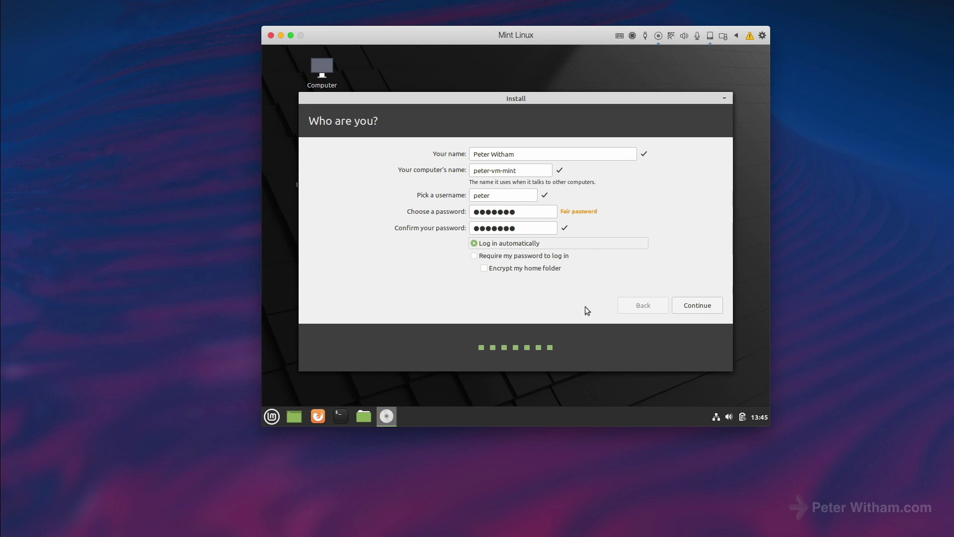
click(697, 307)
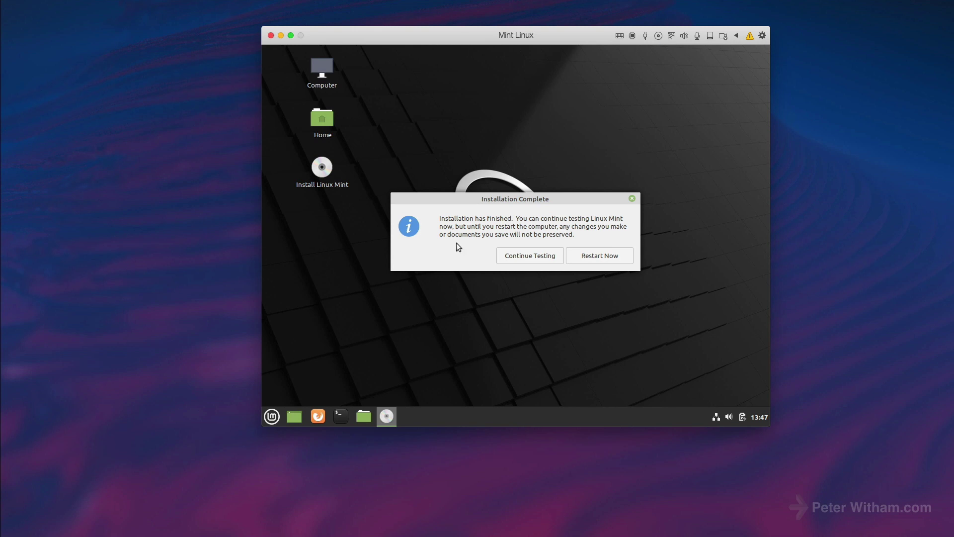
- Restart the virtual machine into the installed system and dismiss the video driver and connection notifications
click(597, 257)
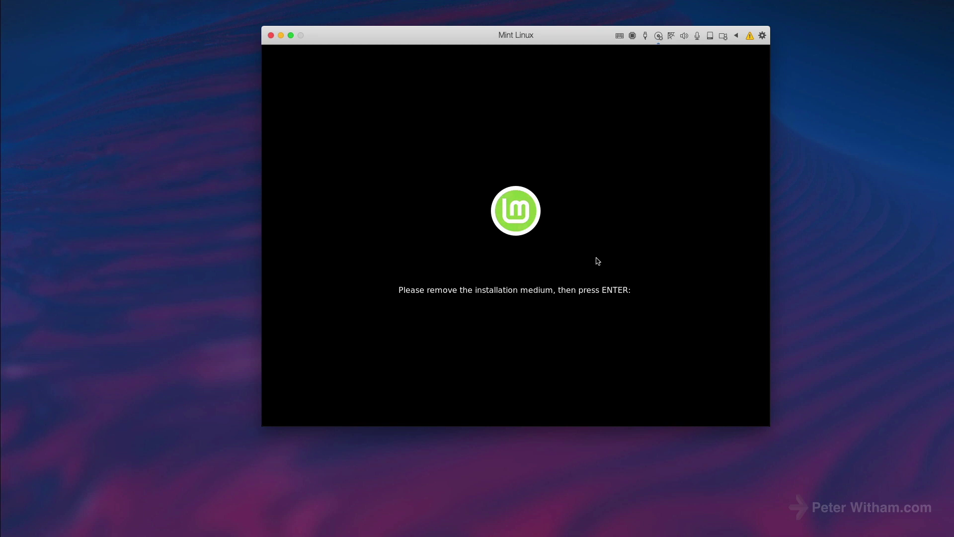
key(Return)
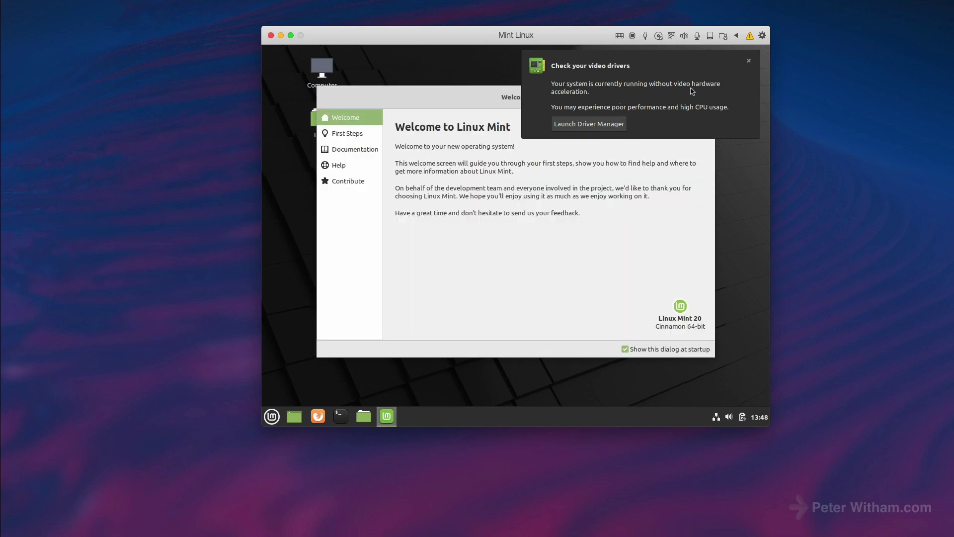
click(750, 63)
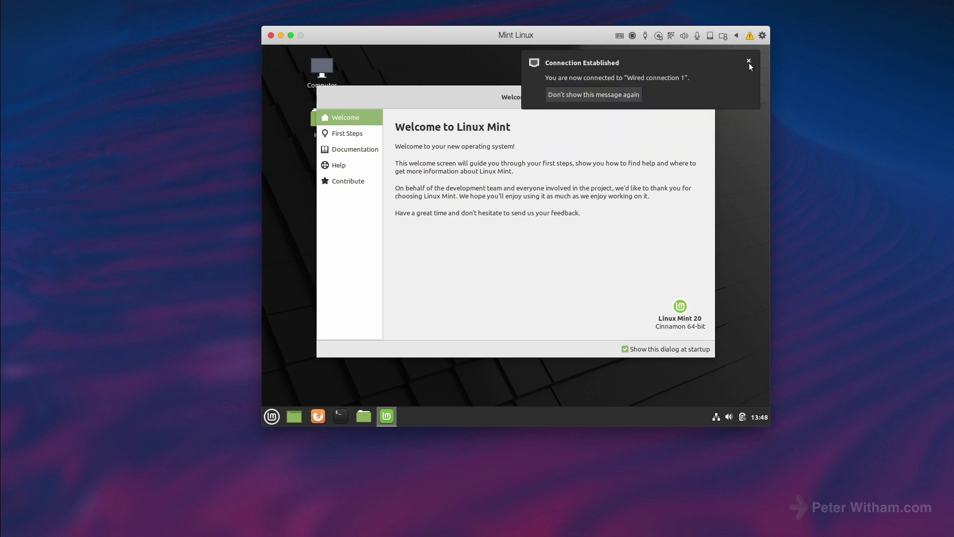
click(750, 61)
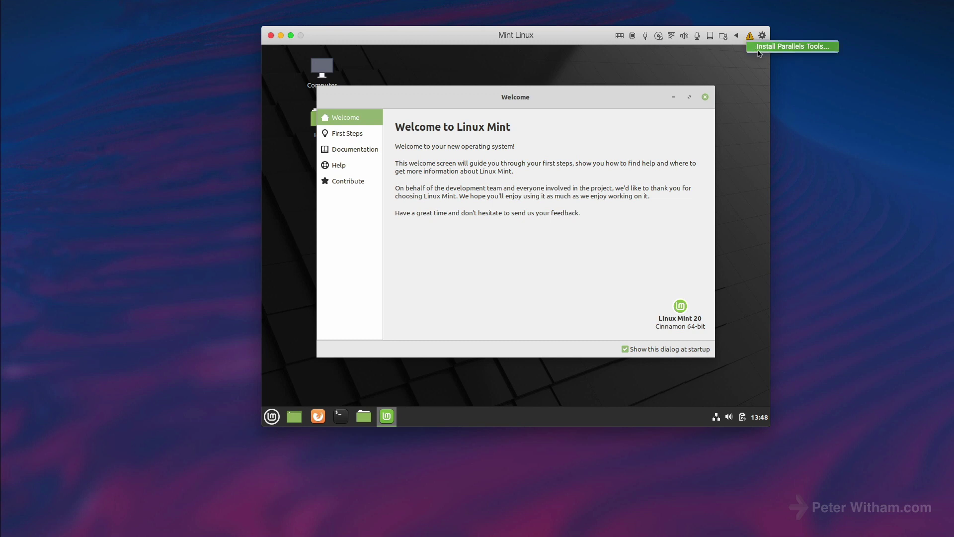
- Start the Parallels Tools installation and connect its installation CD to the virtual machine
click(758, 52)
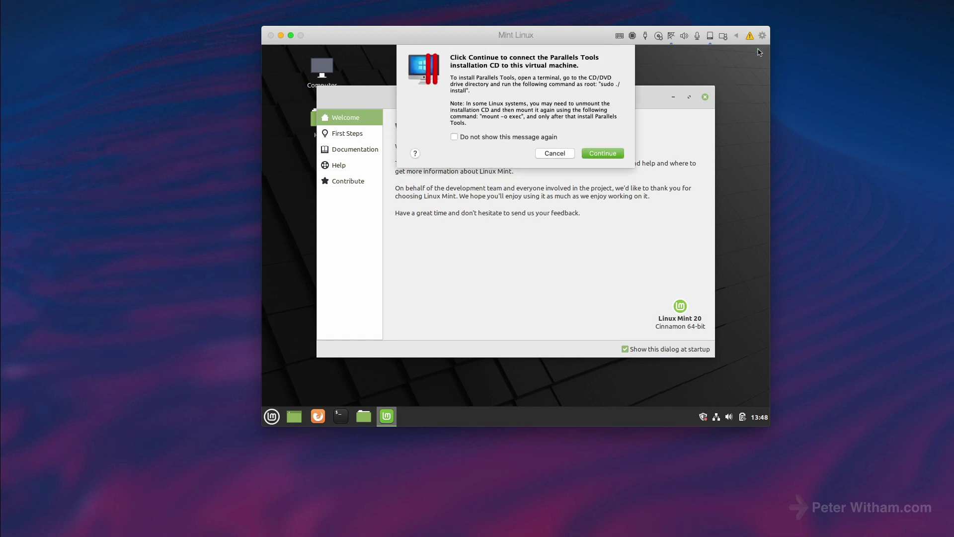
click(600, 152)
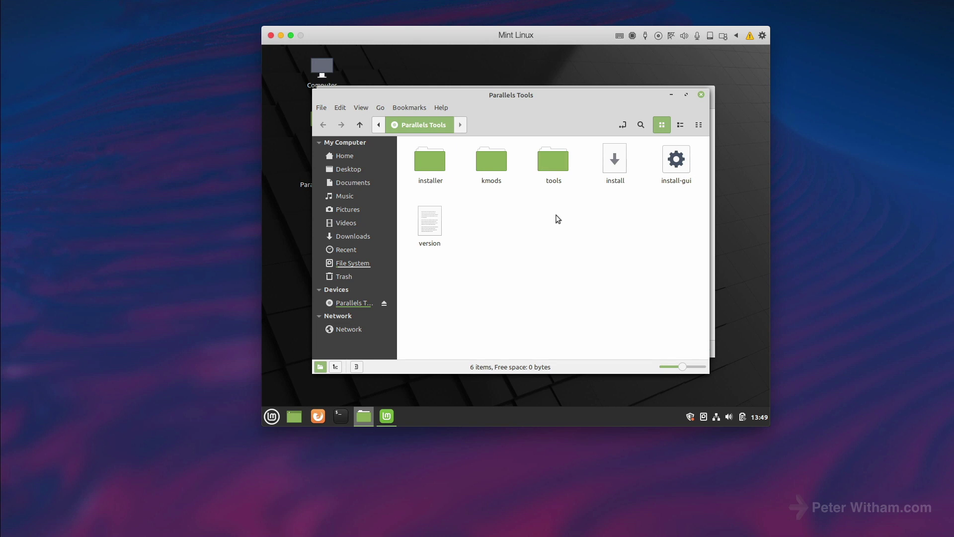
- Run the install-gui installer for Parallels Tools, authorize it with the sudo password, and close the Parallels Tools folder window
click(672, 163)
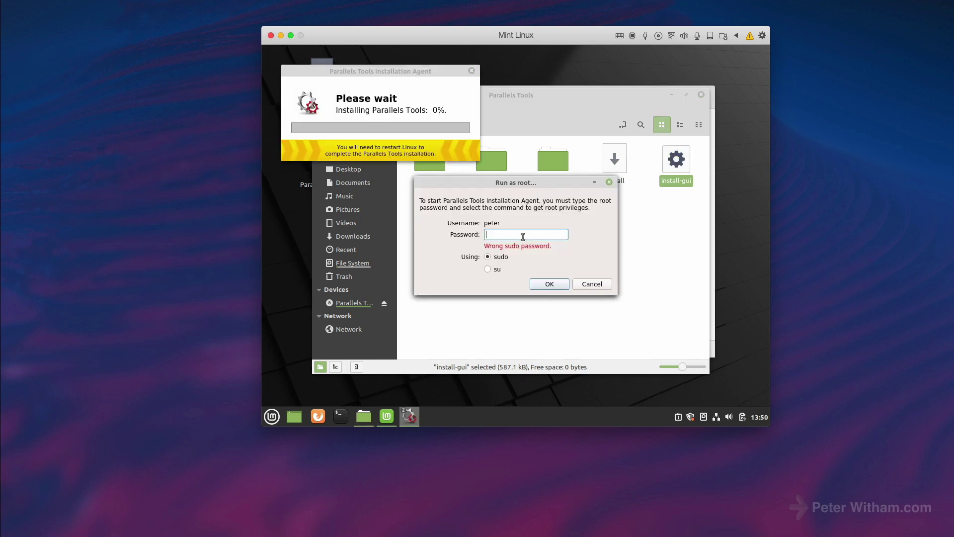
text(*******)
key(Return)
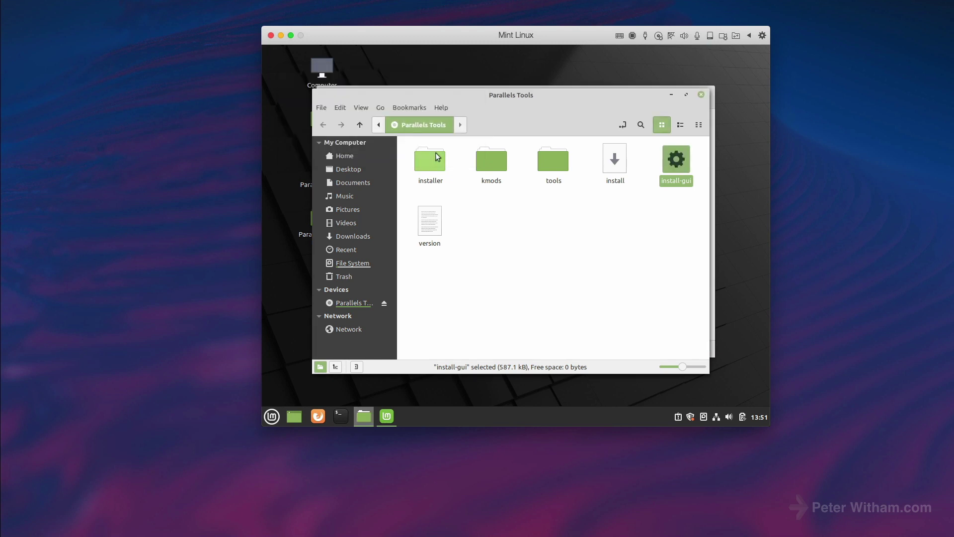
click(701, 95)
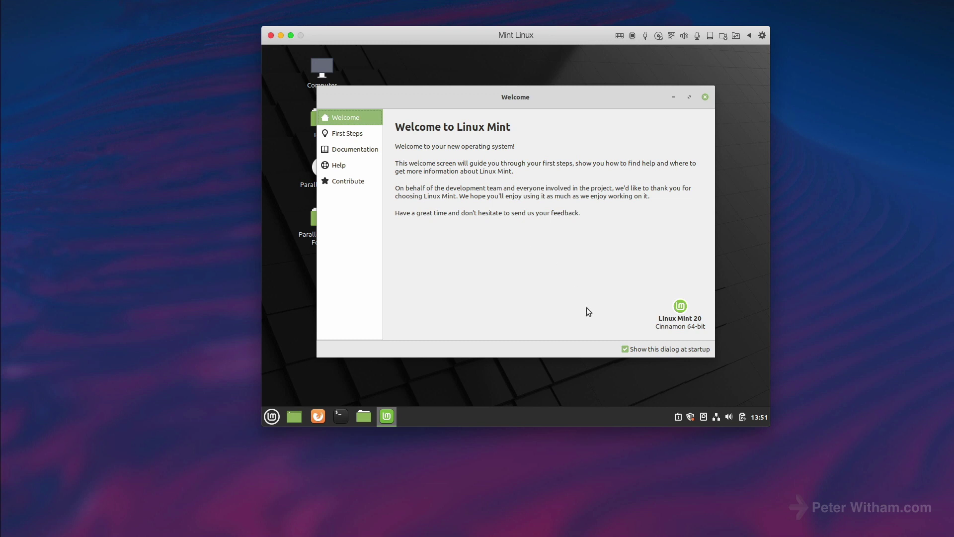
- Stop the Welcome dialog from showing at startup and choose the orange desktop color, dark theme and Modern panel layout in First Steps
click(644, 349)
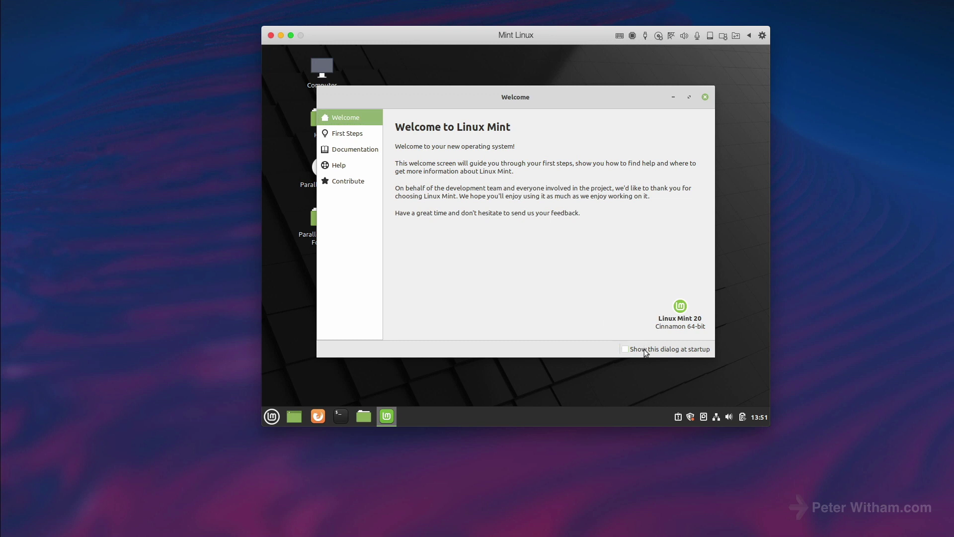
click(330, 135)
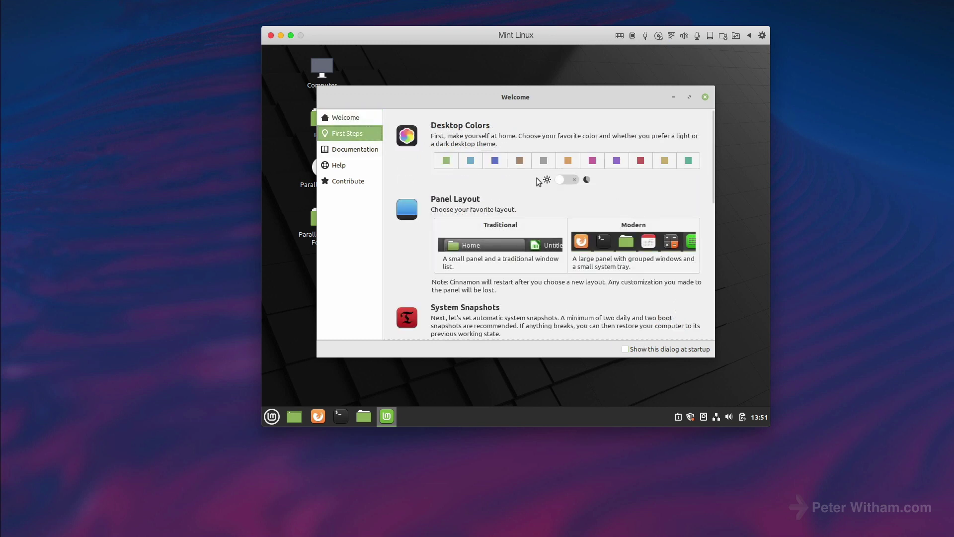
click(568, 161)
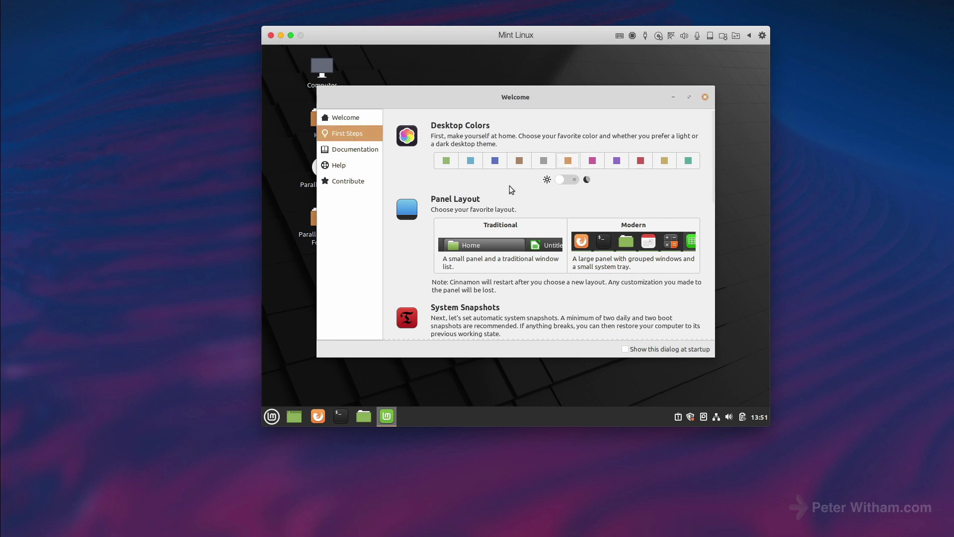
click(604, 221)
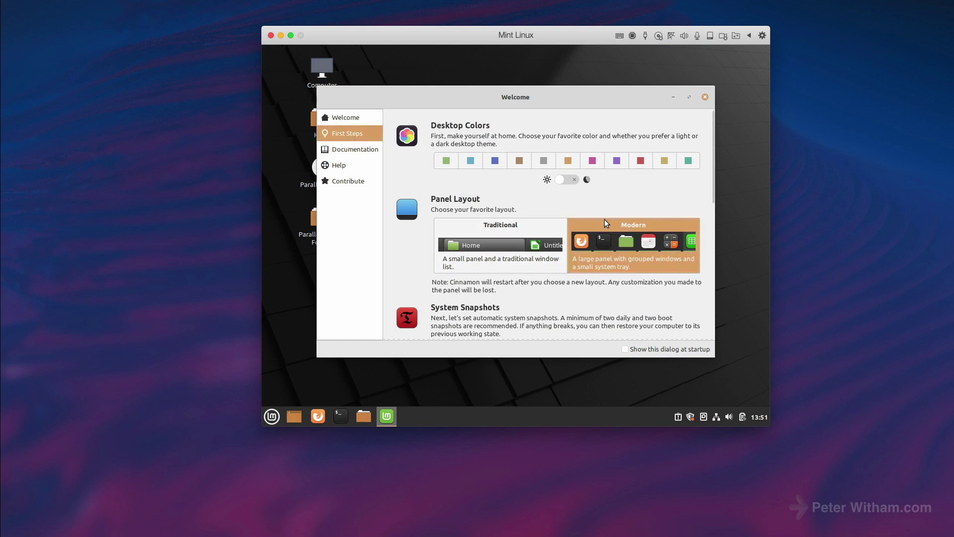
click(572, 180)
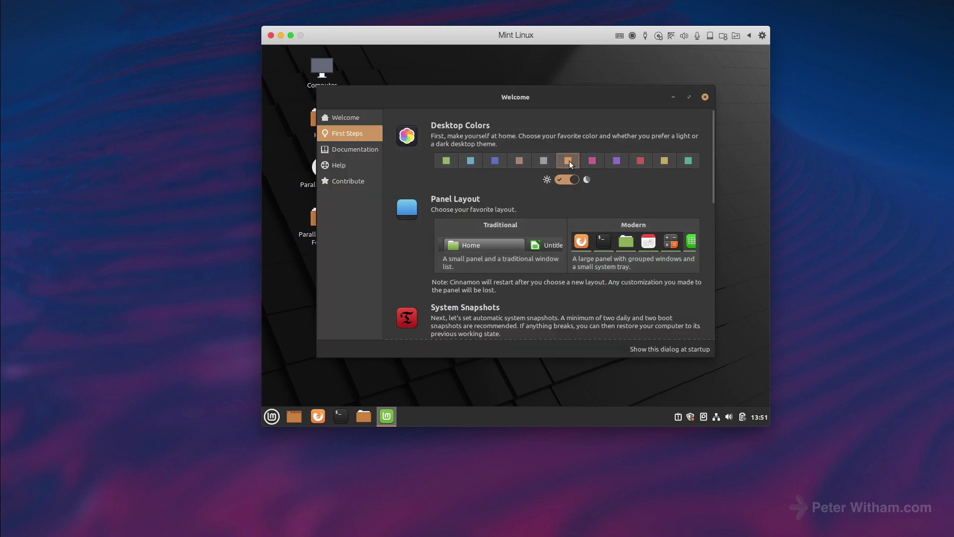
click(568, 161)
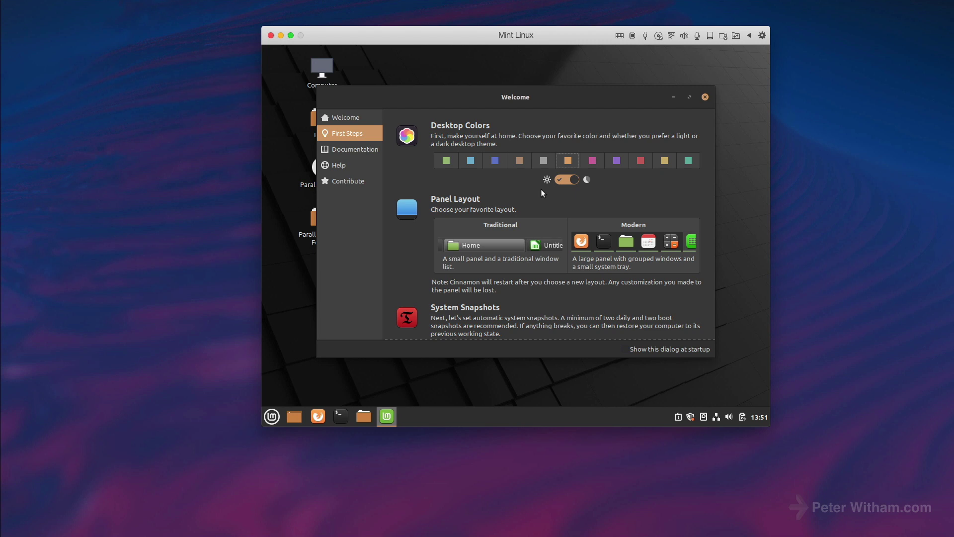
- Look through the remaining First Steps entries from System Snapshots to Firewall, and close the Welcome window
scroll(567, 249, down, 1)
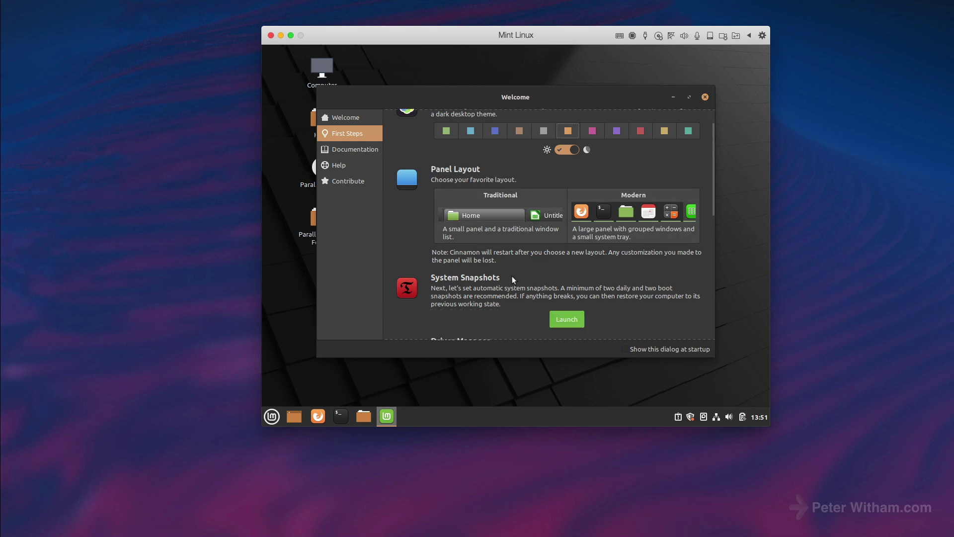
scroll(505, 283, down, 1)
scroll(506, 287, down, 2)
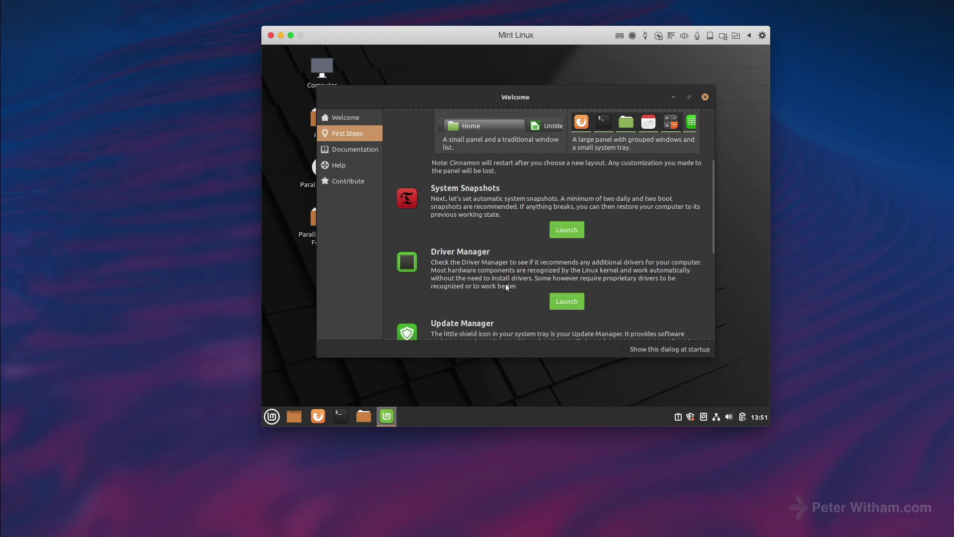
scroll(506, 286, down, 4)
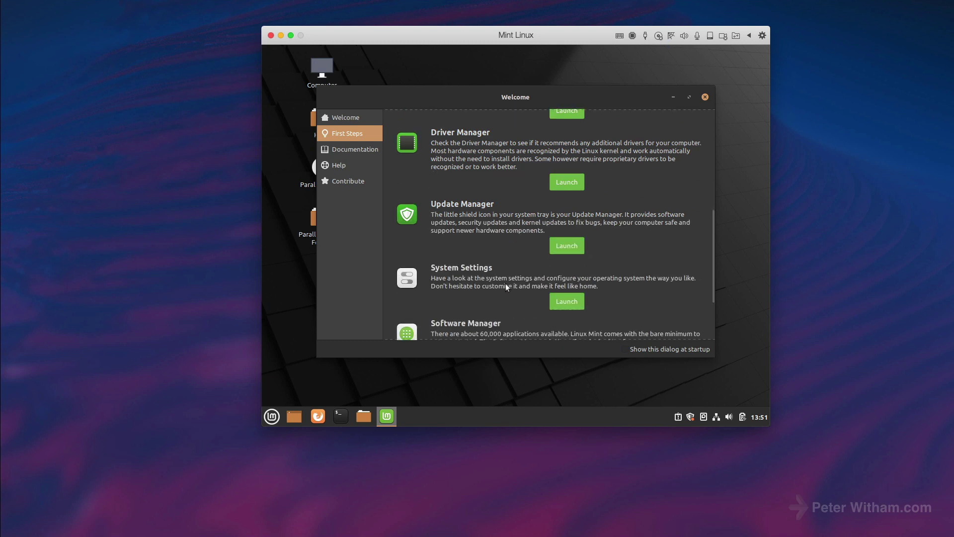
scroll(505, 284, down, 2)
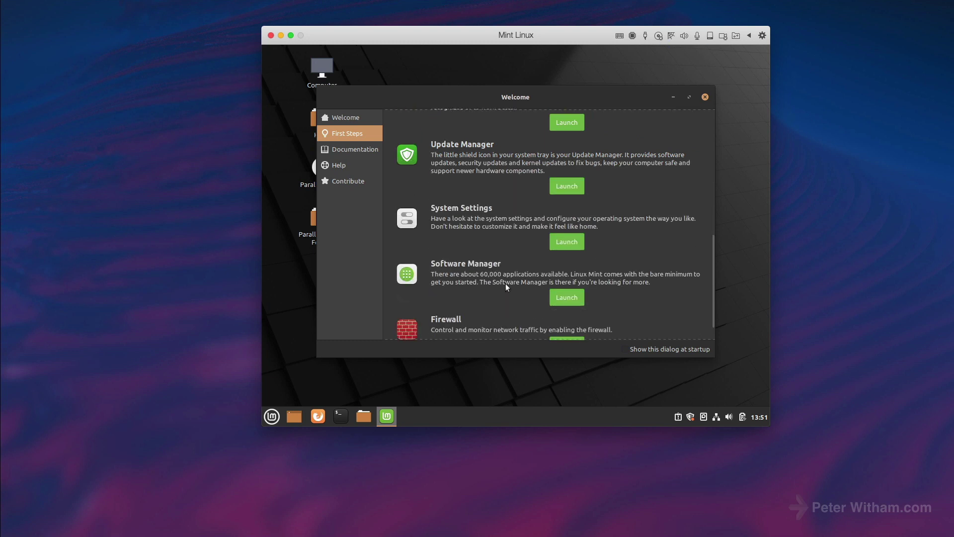
scroll(506, 283, down, 1)
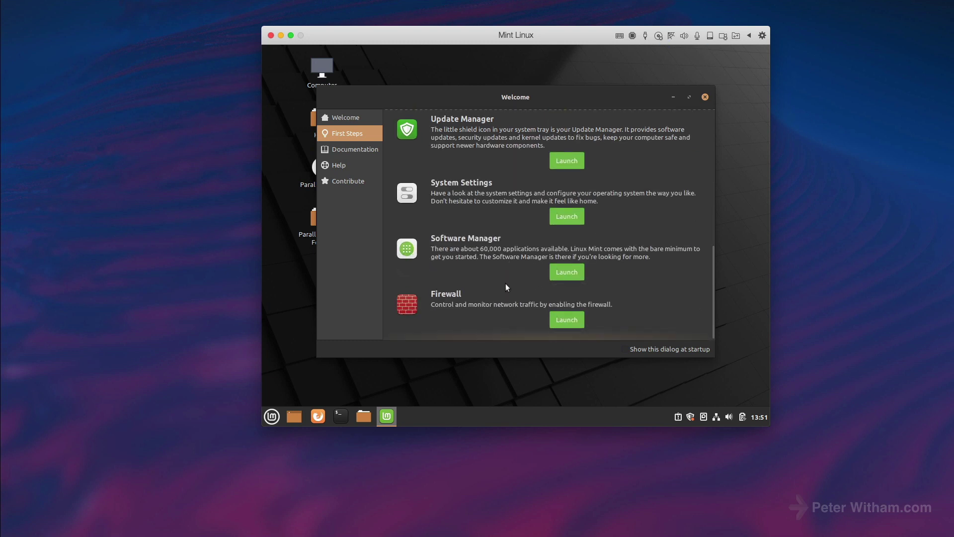
click(705, 97)
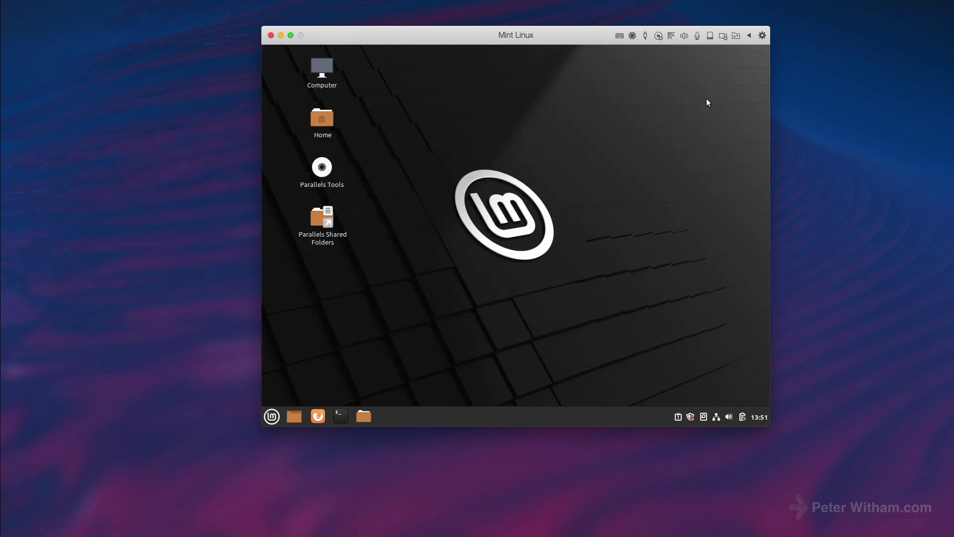
- Shut down the Mint Linux virtual machine, start it again from Control Center, and dismiss the connection notification
click(272, 417)
click(693, 259)
click(273, 415)
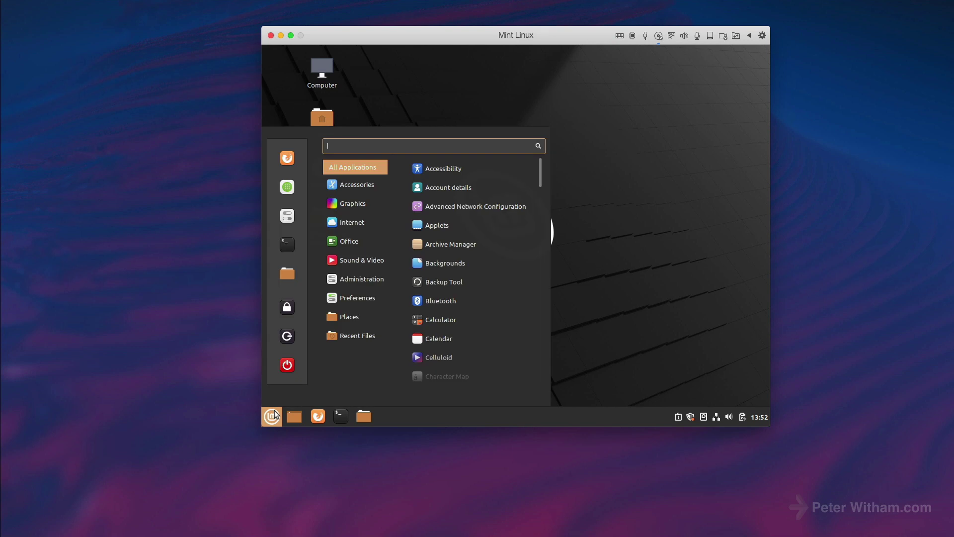
click(287, 366)
click(590, 248)
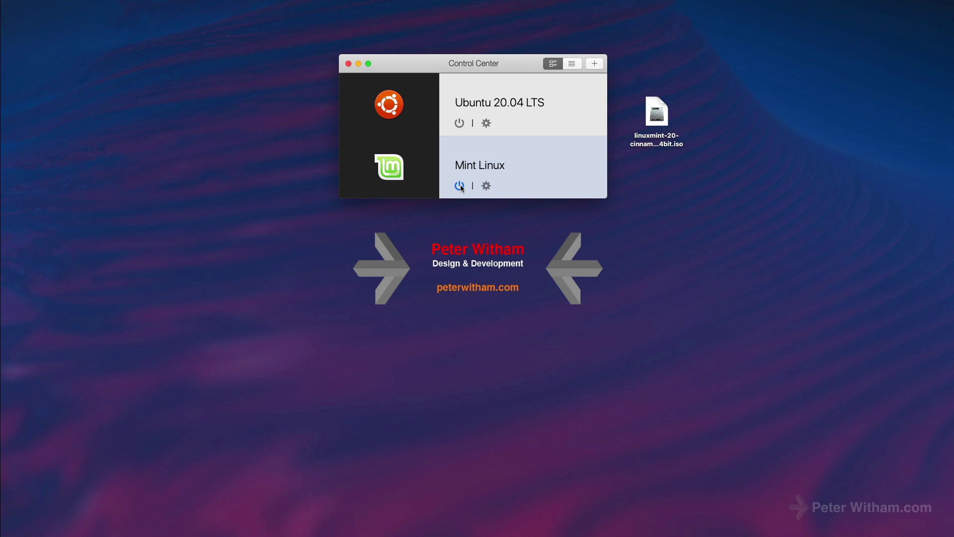
click(459, 186)
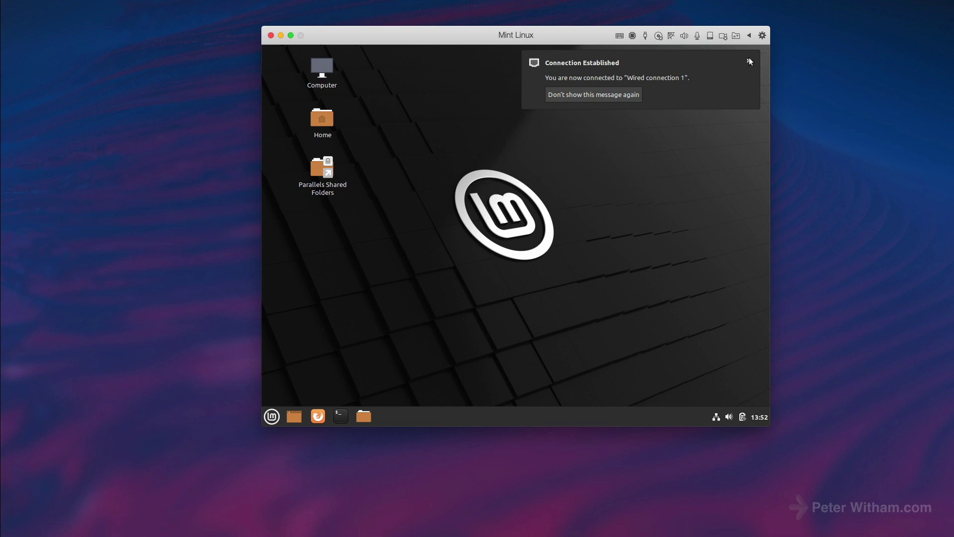
click(748, 61)
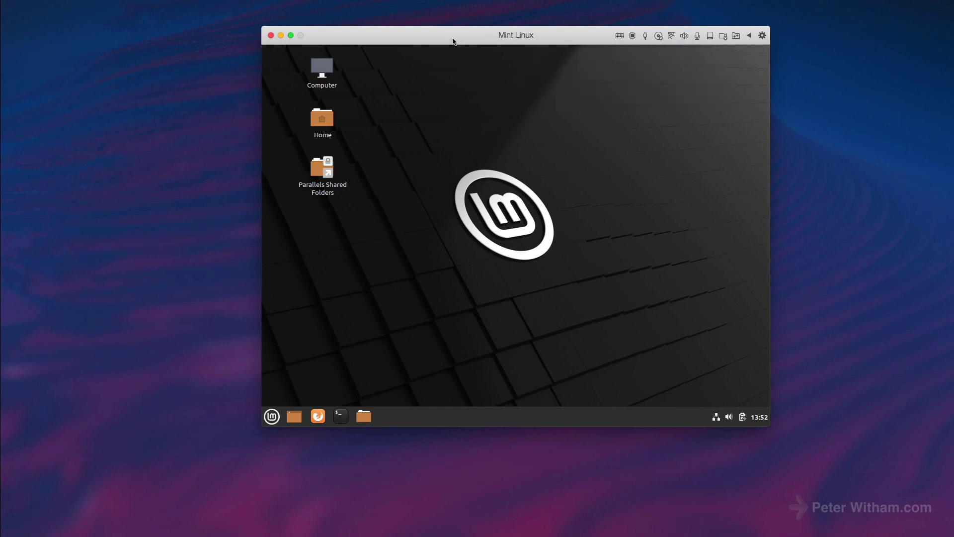
- Move the virtual machine window toward the corner of the Mac desktop and enlarge it to nearly fill the screen
drag(452, 42, 222, 23)
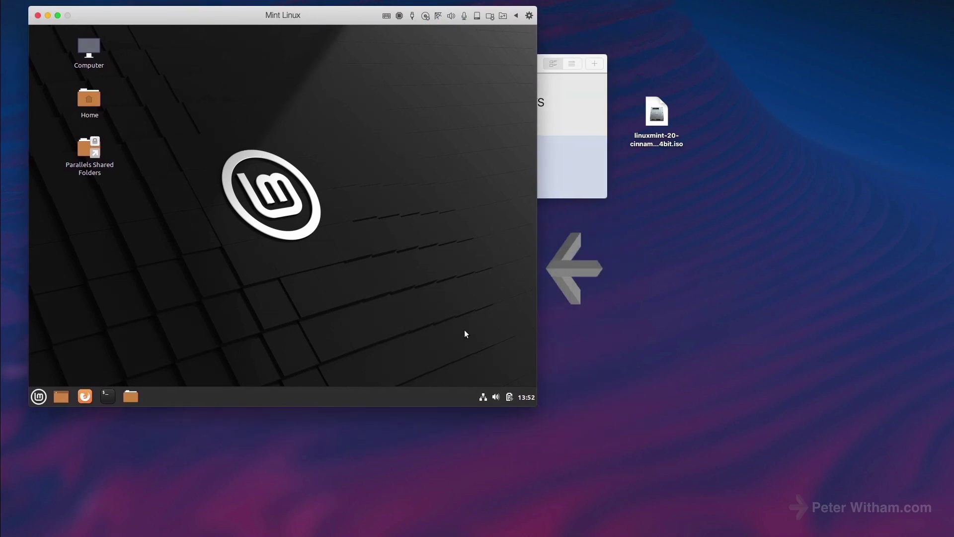
drag(538, 407, 925, 525)
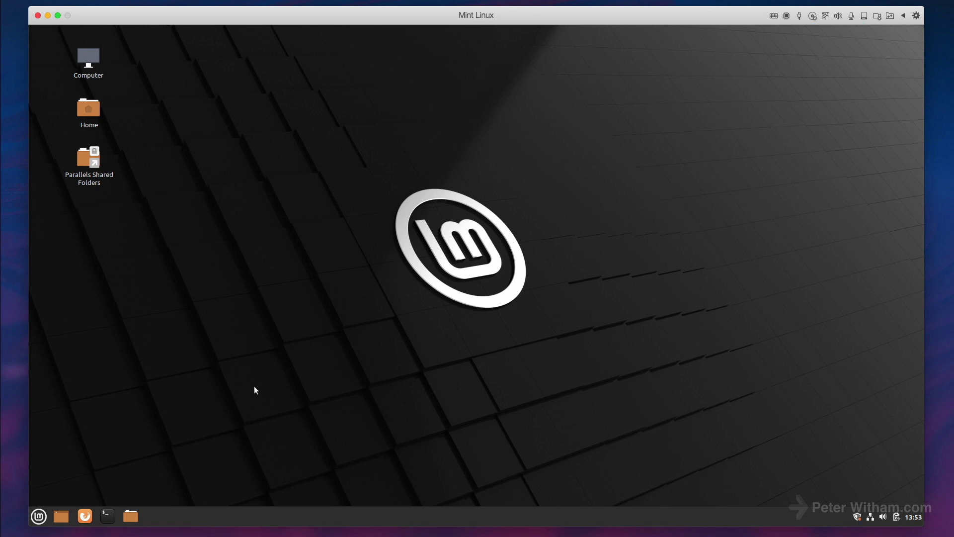
click(45, 514)
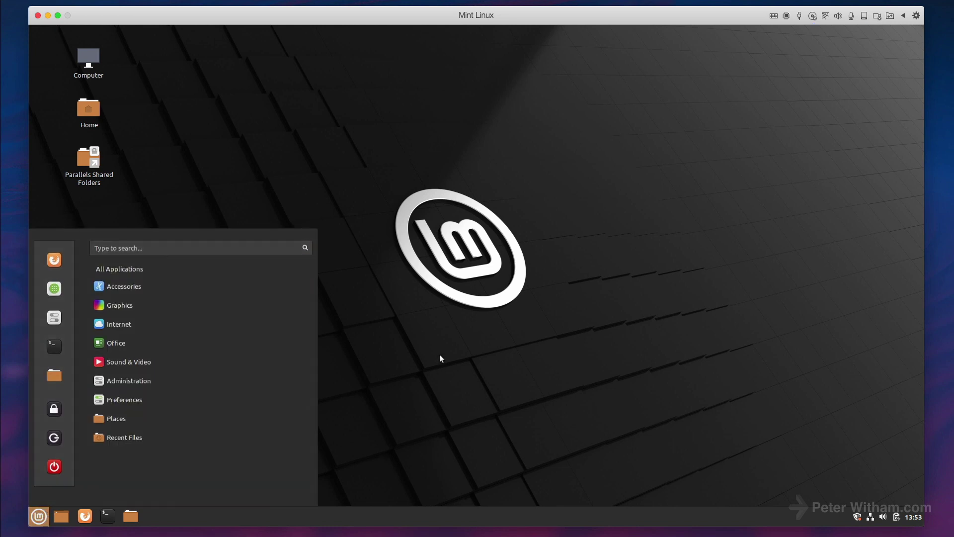
click(440, 359)
click(39, 515)
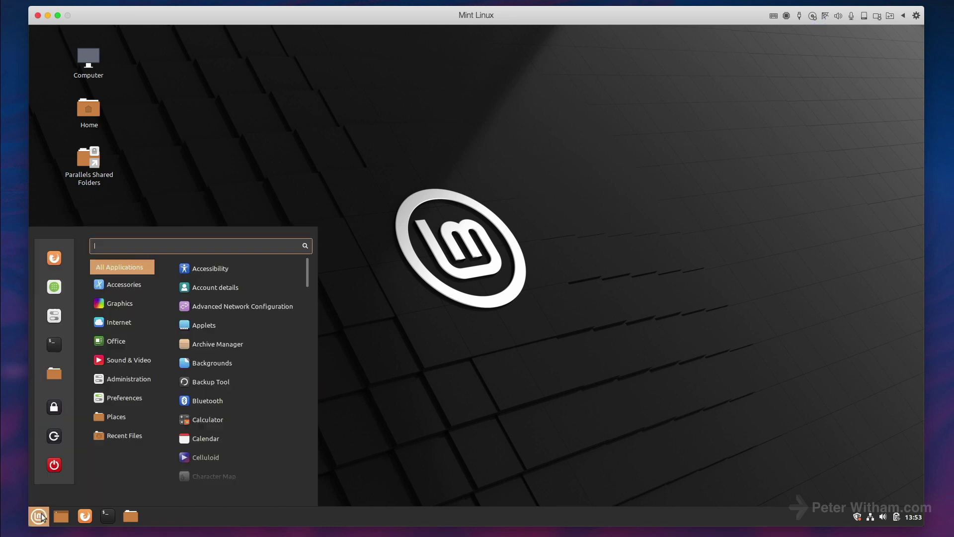
click(475, 342)
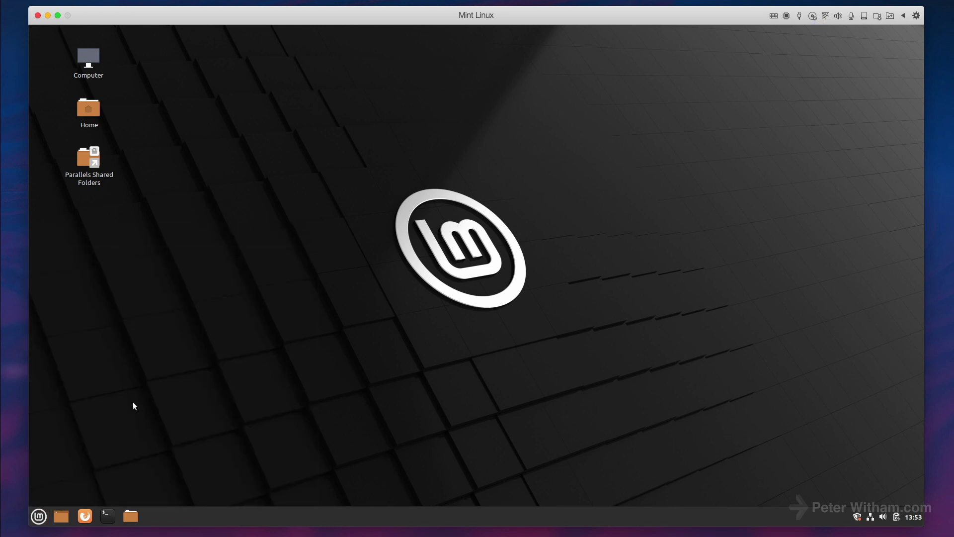
- Load the website peterwitham.com in Firefox to check web browsing in the virtual machine, and close the browser
click(85, 515)
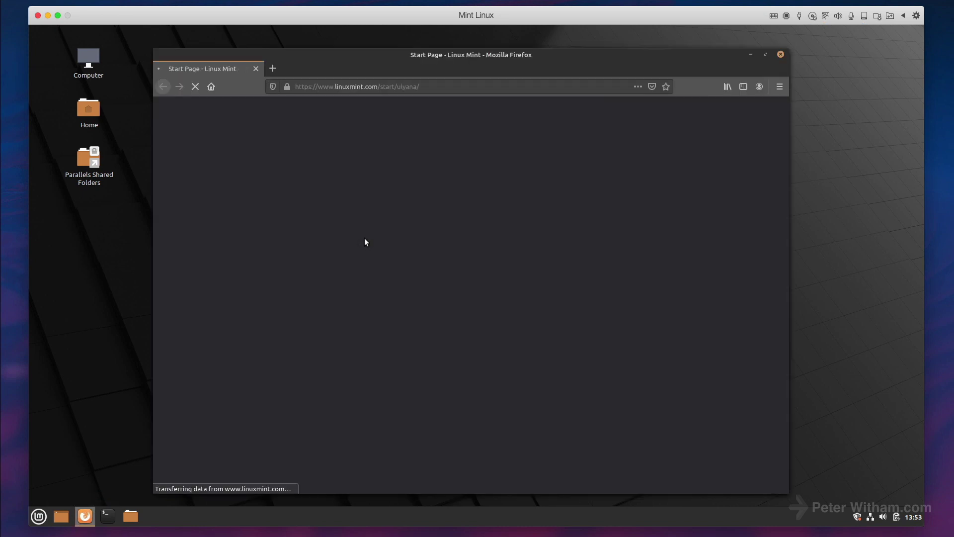
click(436, 90)
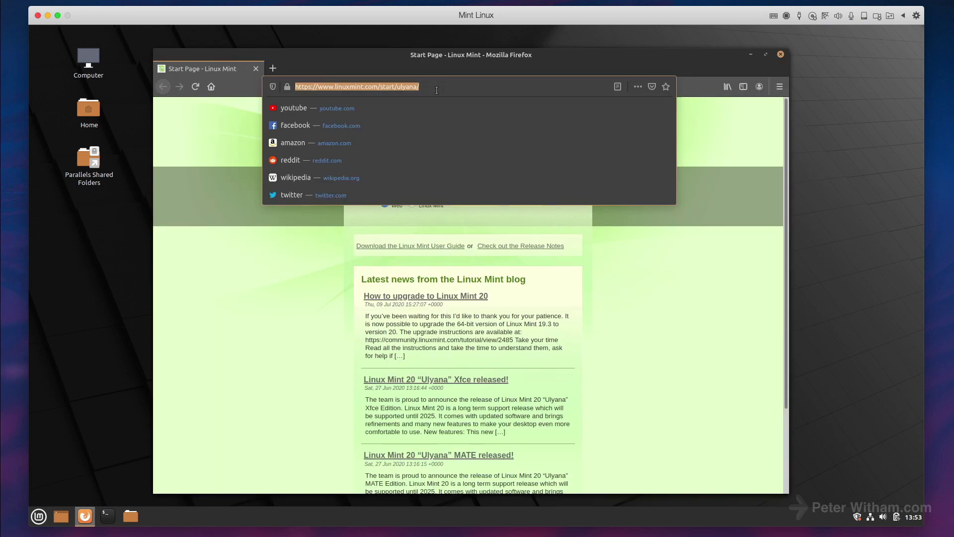
text(peterwitham.co)
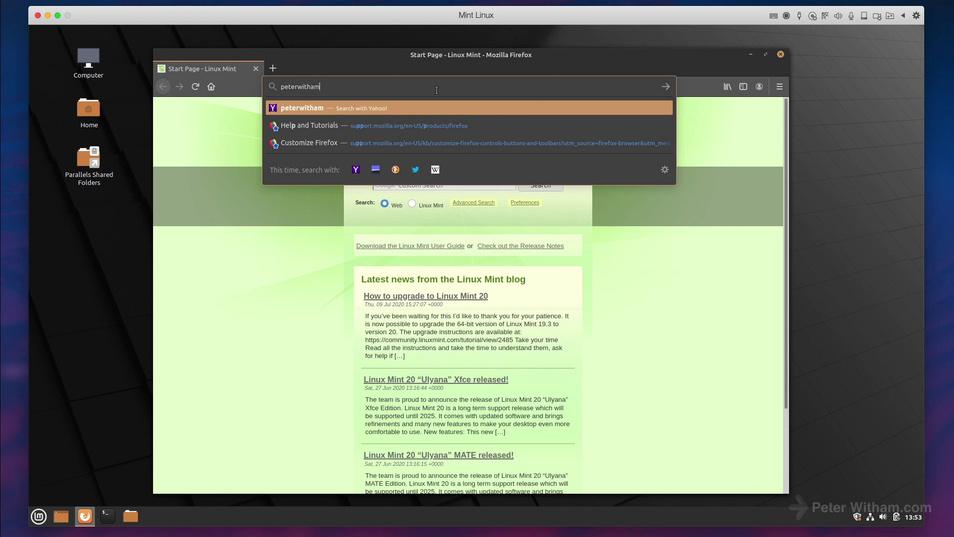
text(m)
key(Return)
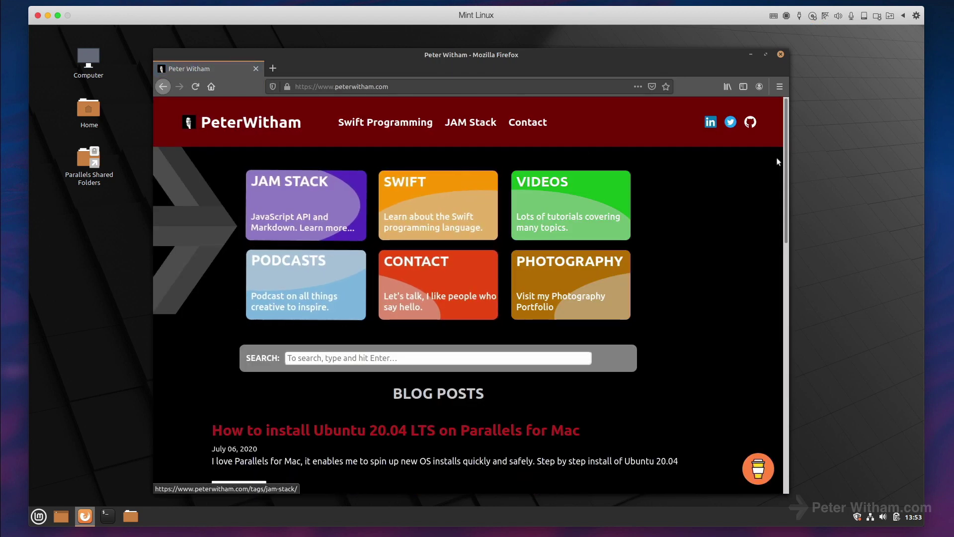
click(781, 54)
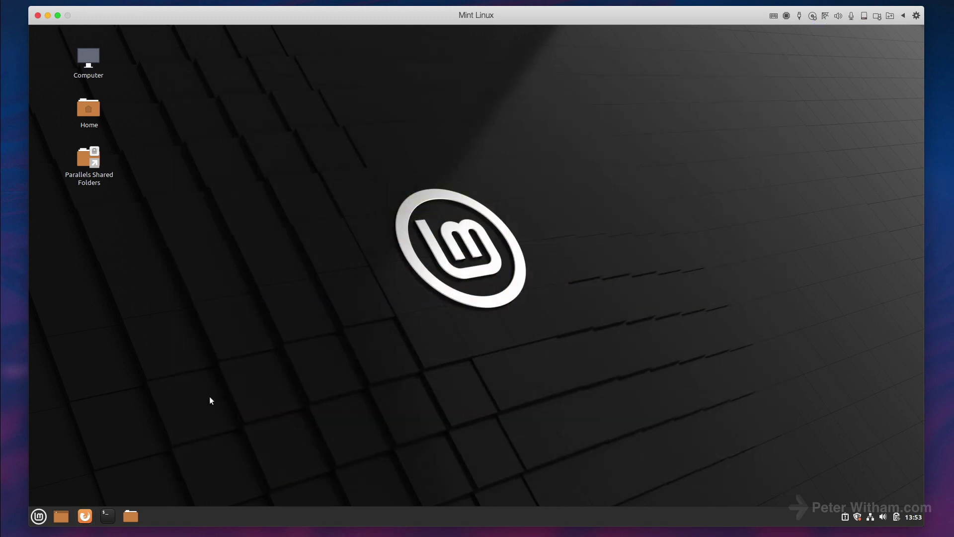
- Search the installed applications for update, open Update Manager, and accept its welcome page
click(43, 511)
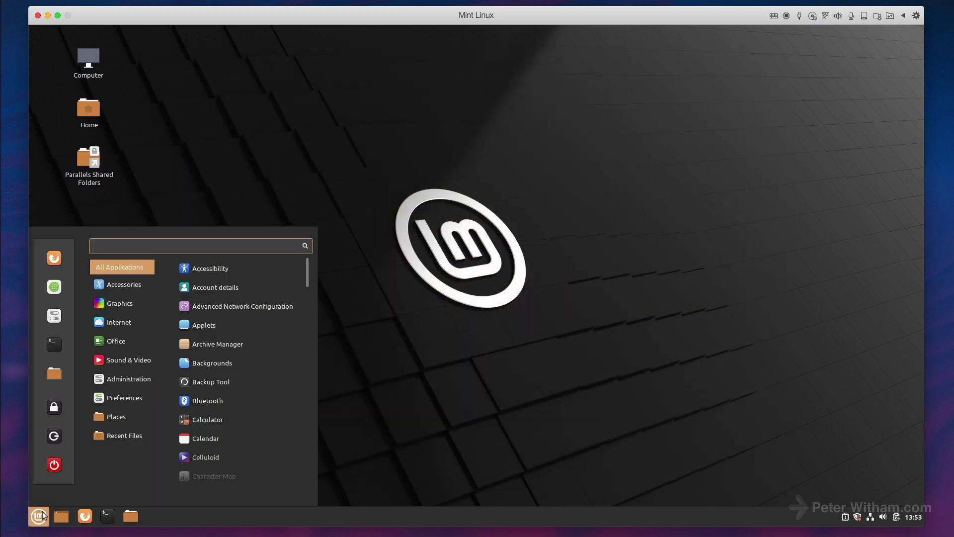
text(upldate)
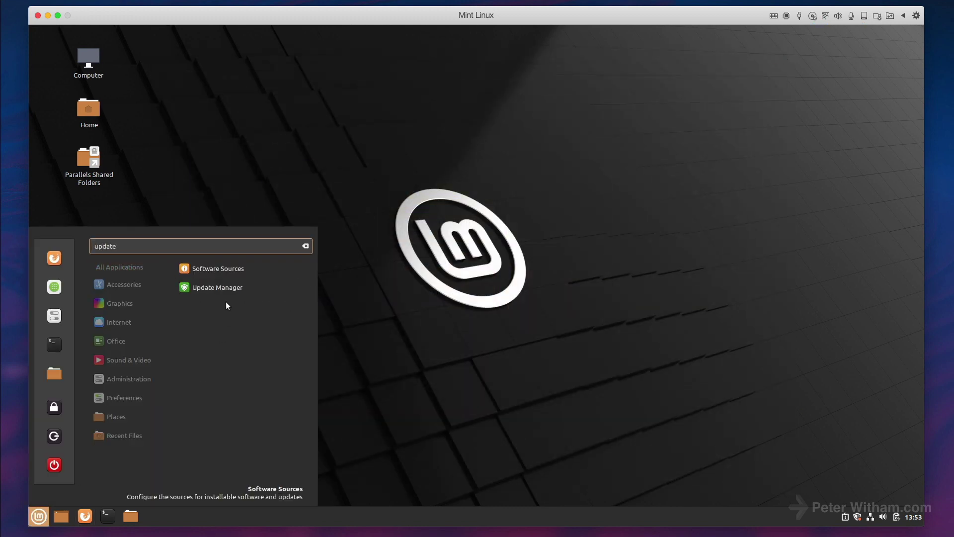
click(224, 289)
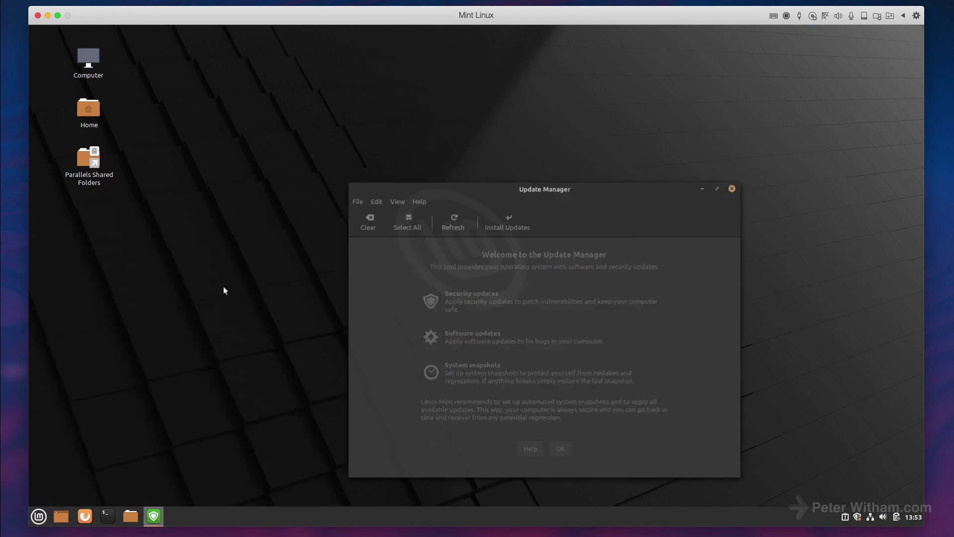
click(561, 450)
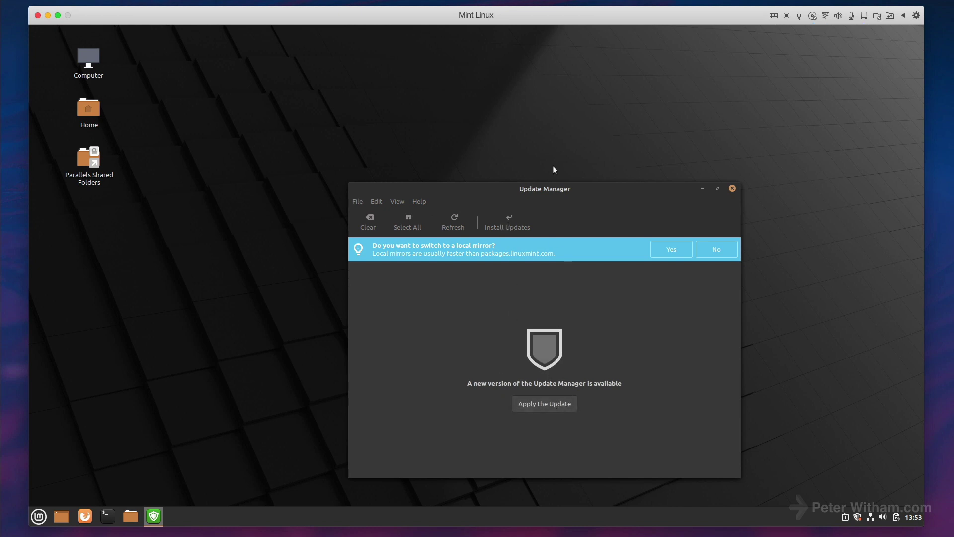
- Move the Update Manager window toward the middle of the desktop and apply the new version of Update Manager
drag(530, 190, 489, 149)
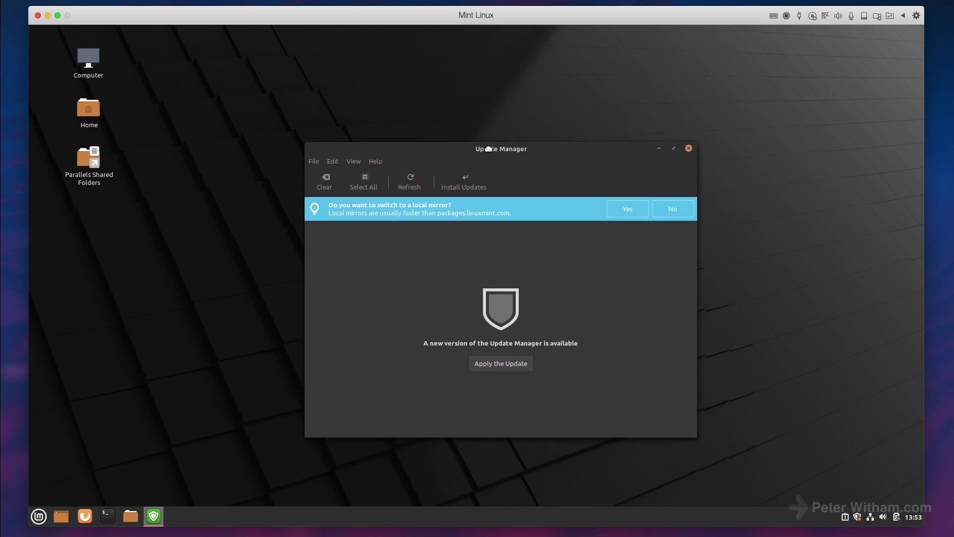
click(509, 363)
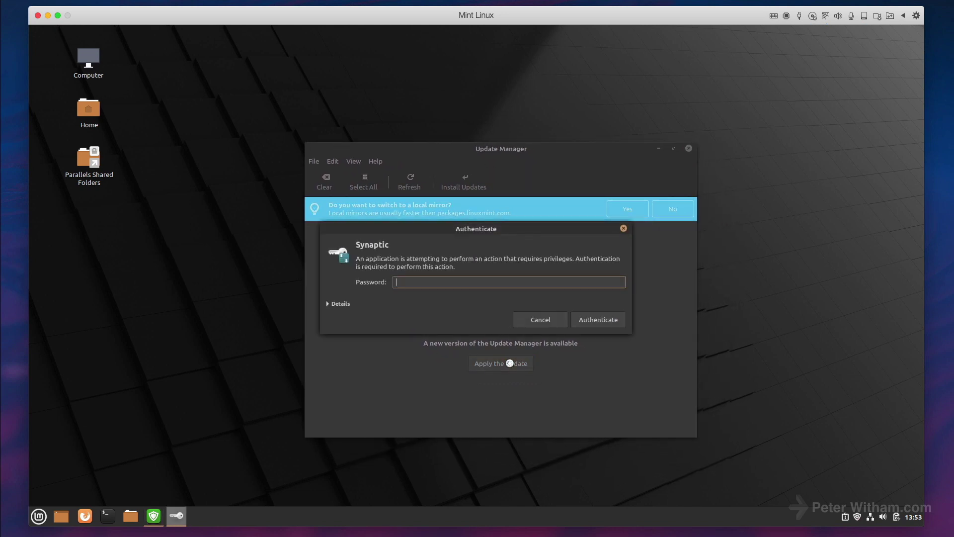
click(529, 320)
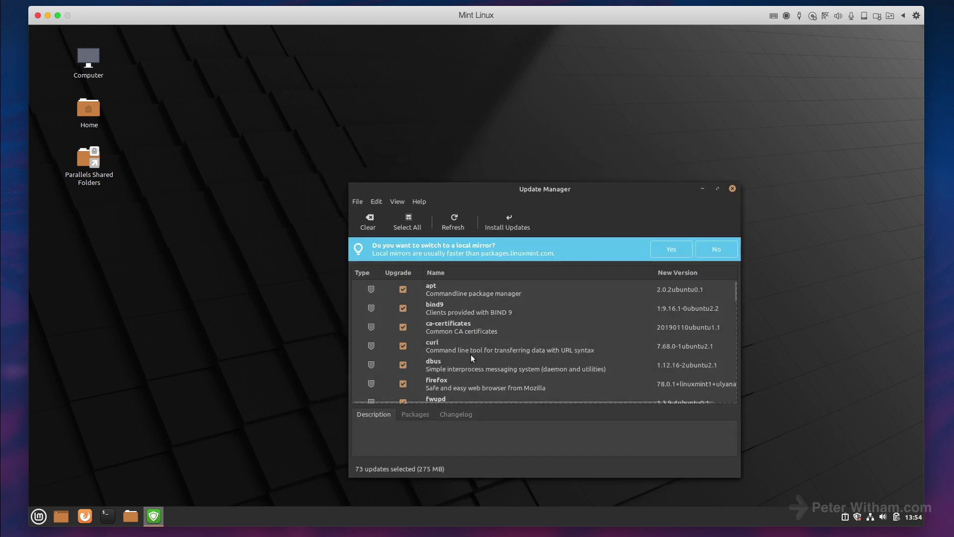
- Install all selected system updates with their additional packages, authenticating with the account password, and close Update Manager once the installation finishes
click(507, 218)
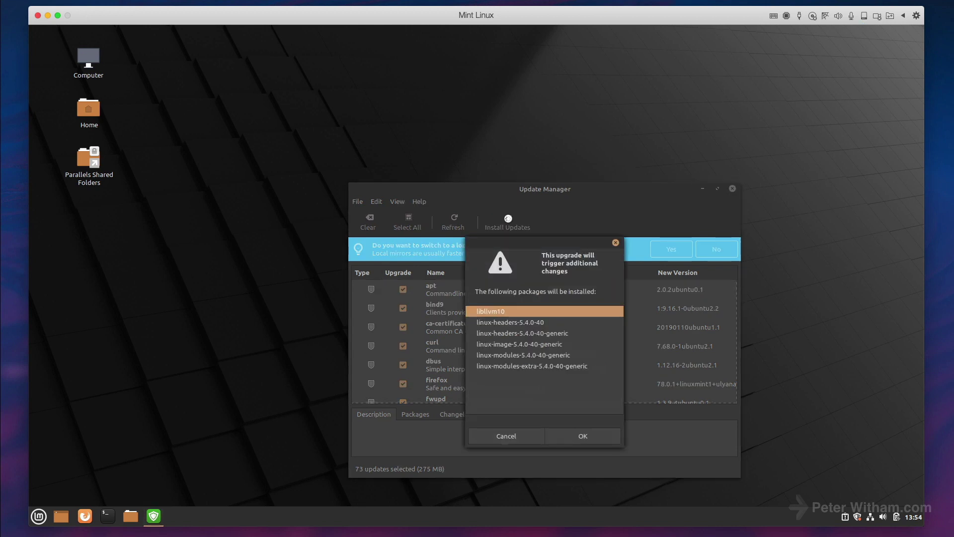
key(Return)
text(****)
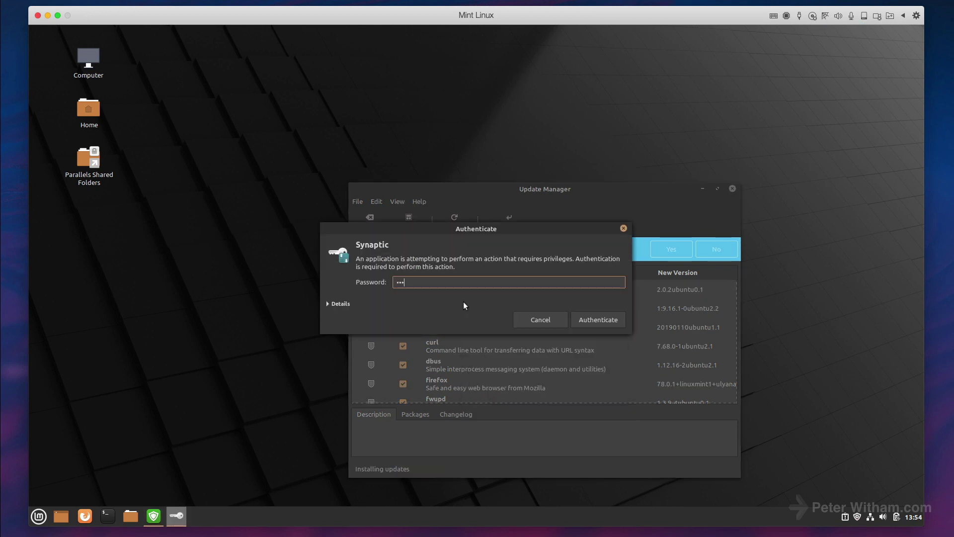
text(***)
key(Return)
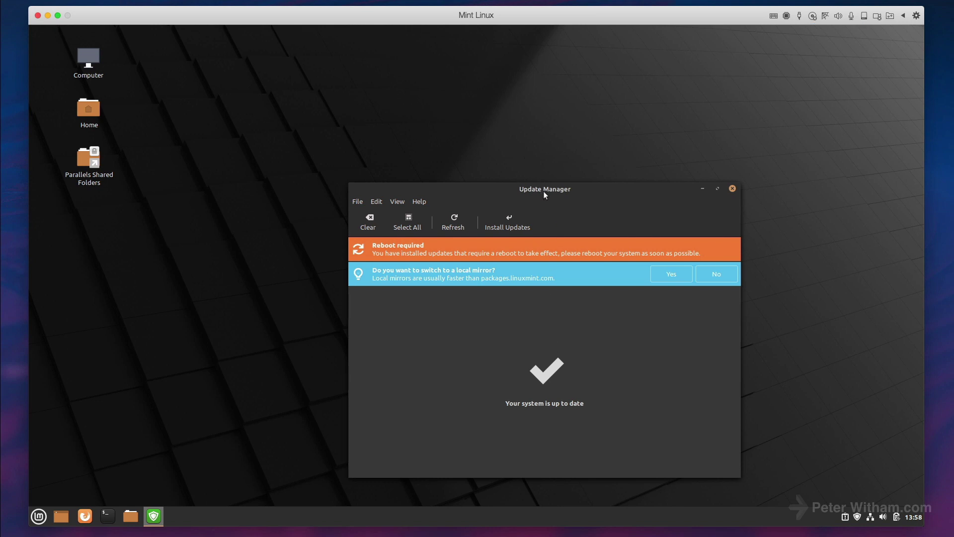
drag(544, 190, 502, 133)
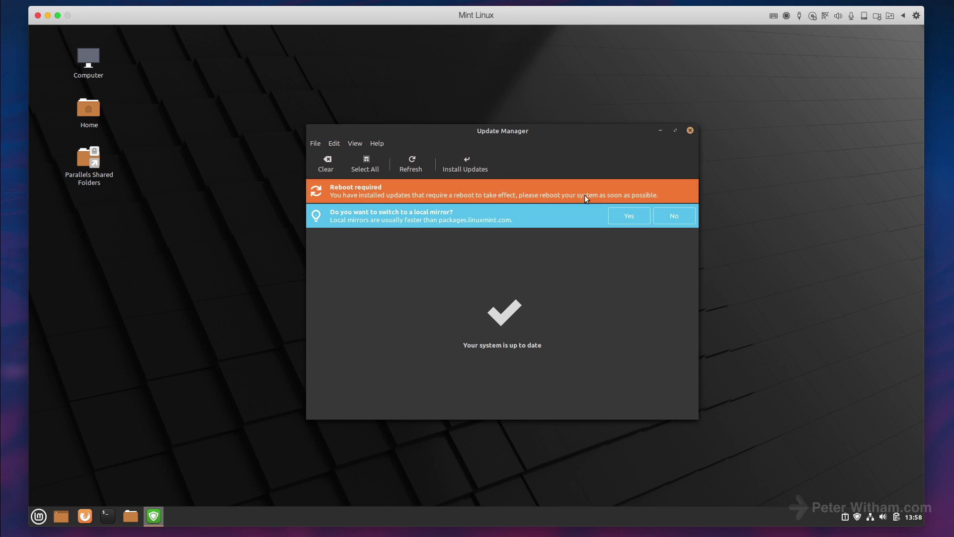
click(690, 131)
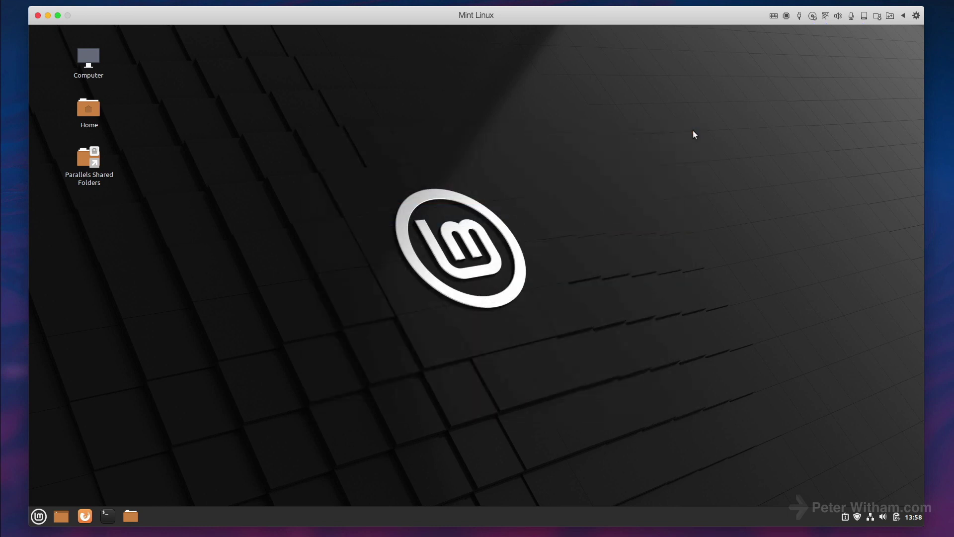